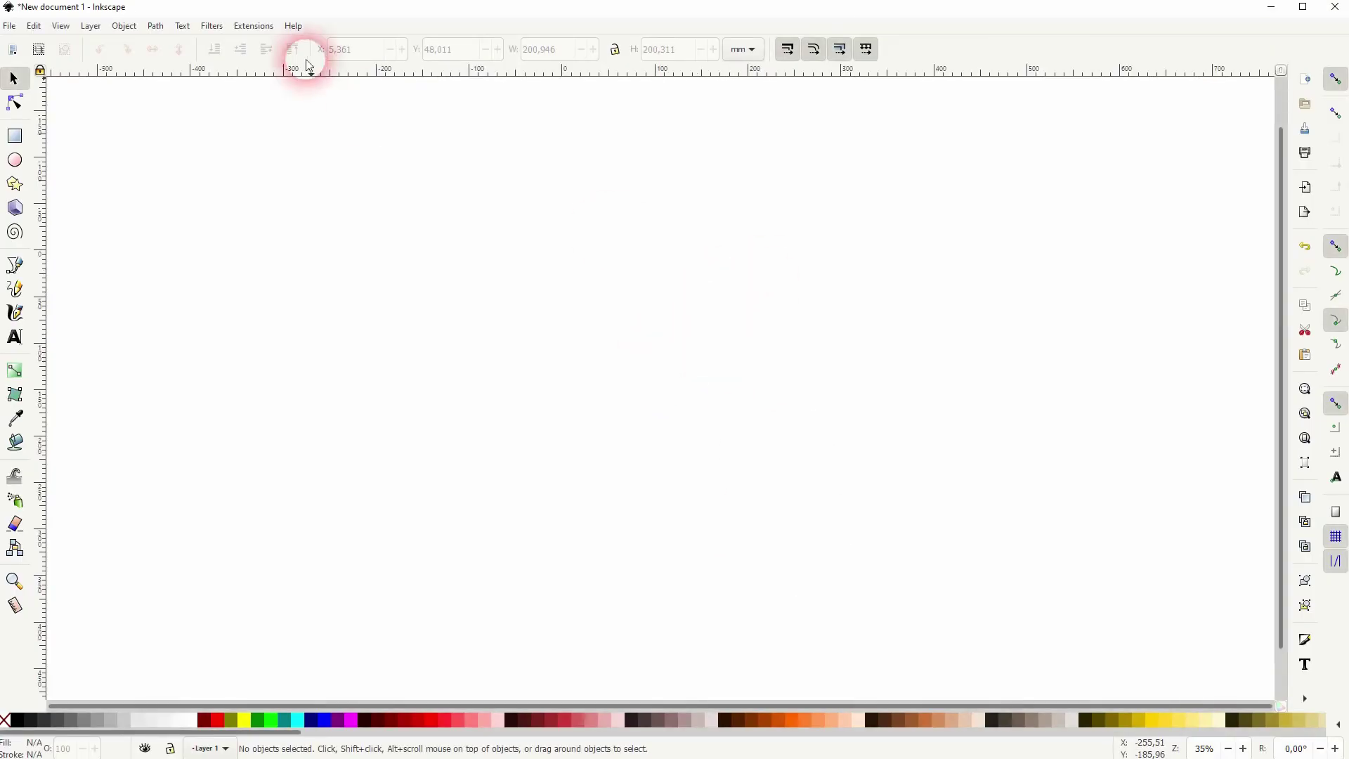
Step: Launch the Spirograph generator from Extensions > Render and move its dialog to the upper right
{"action": "left_click", "coordinate": [255, 26]}
{"action": "mouse_move", "coordinate": [399, 253]}
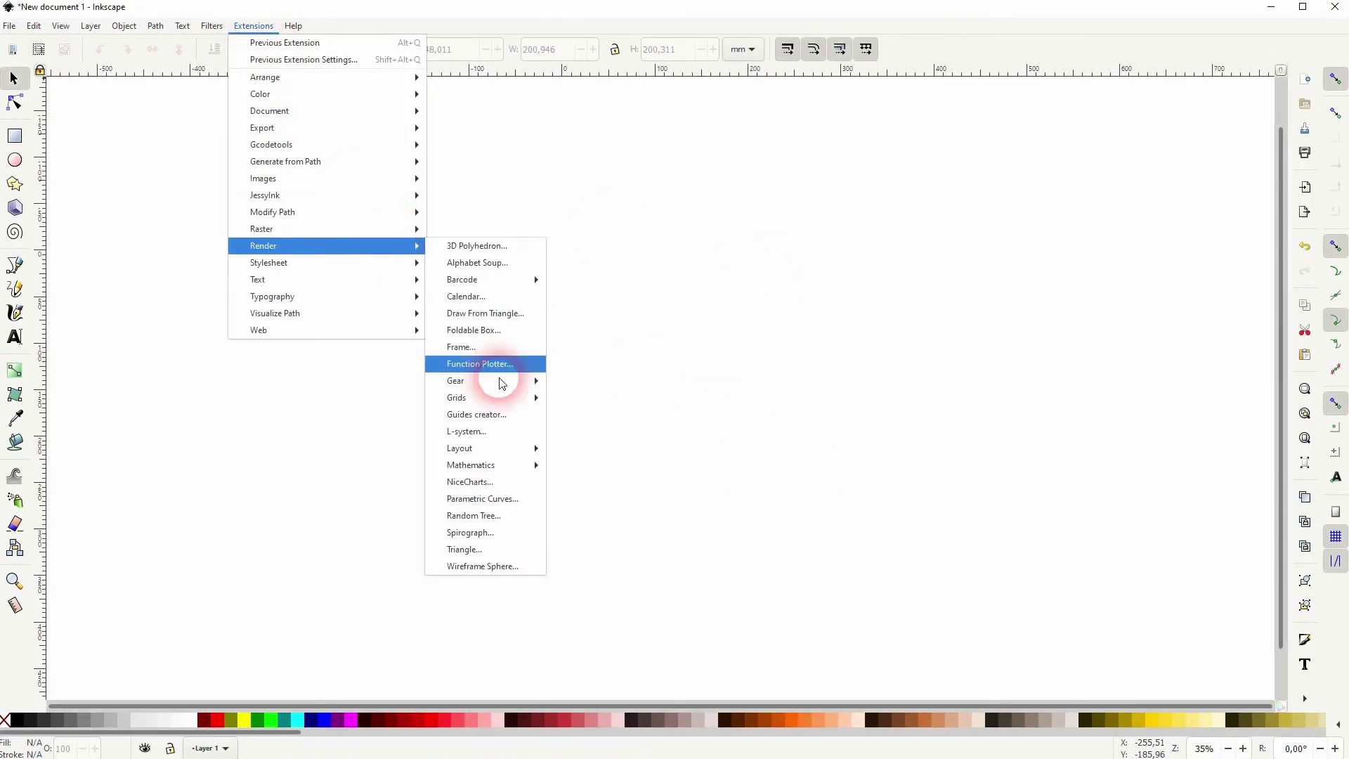
{"action": "left_click", "coordinate": [515, 536]}
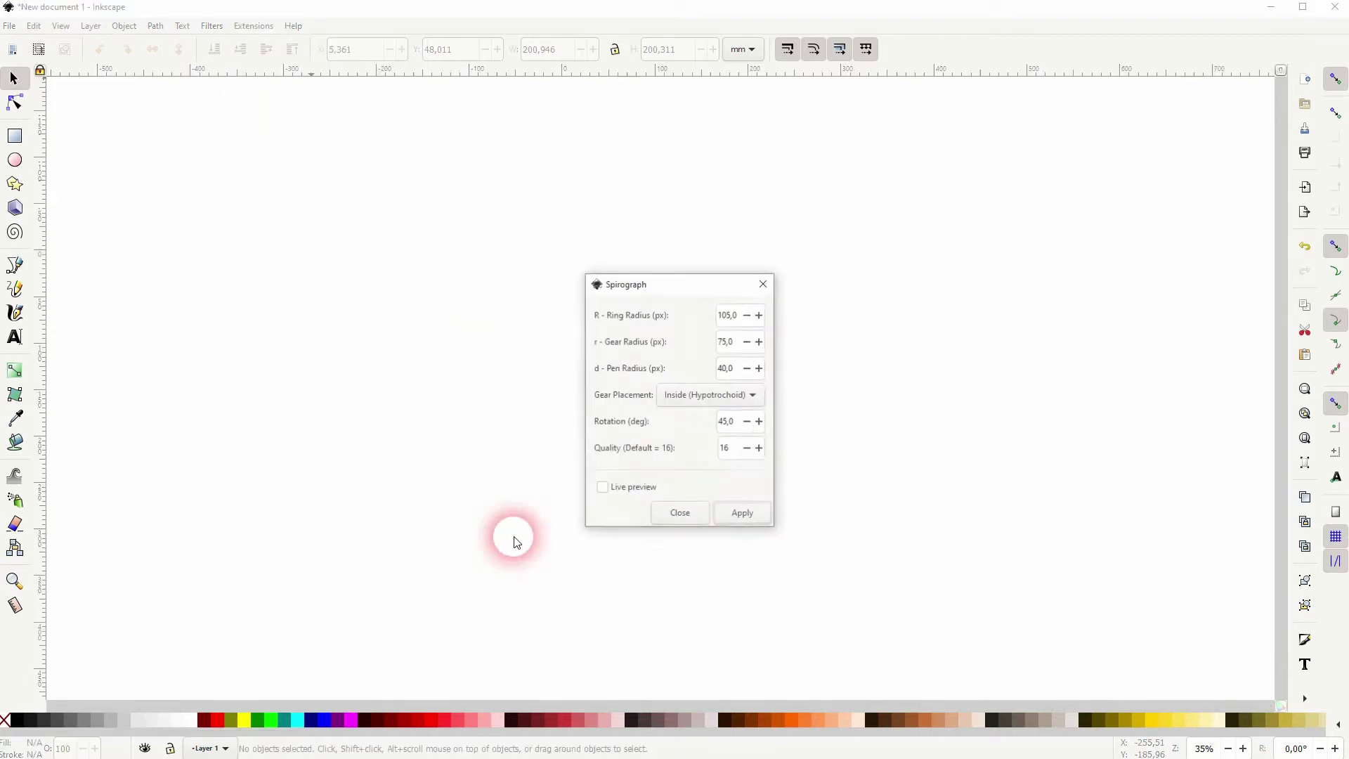
{"action": "left_click_drag", "start_coordinate": [695, 286], "coordinate": [1139, 161]}
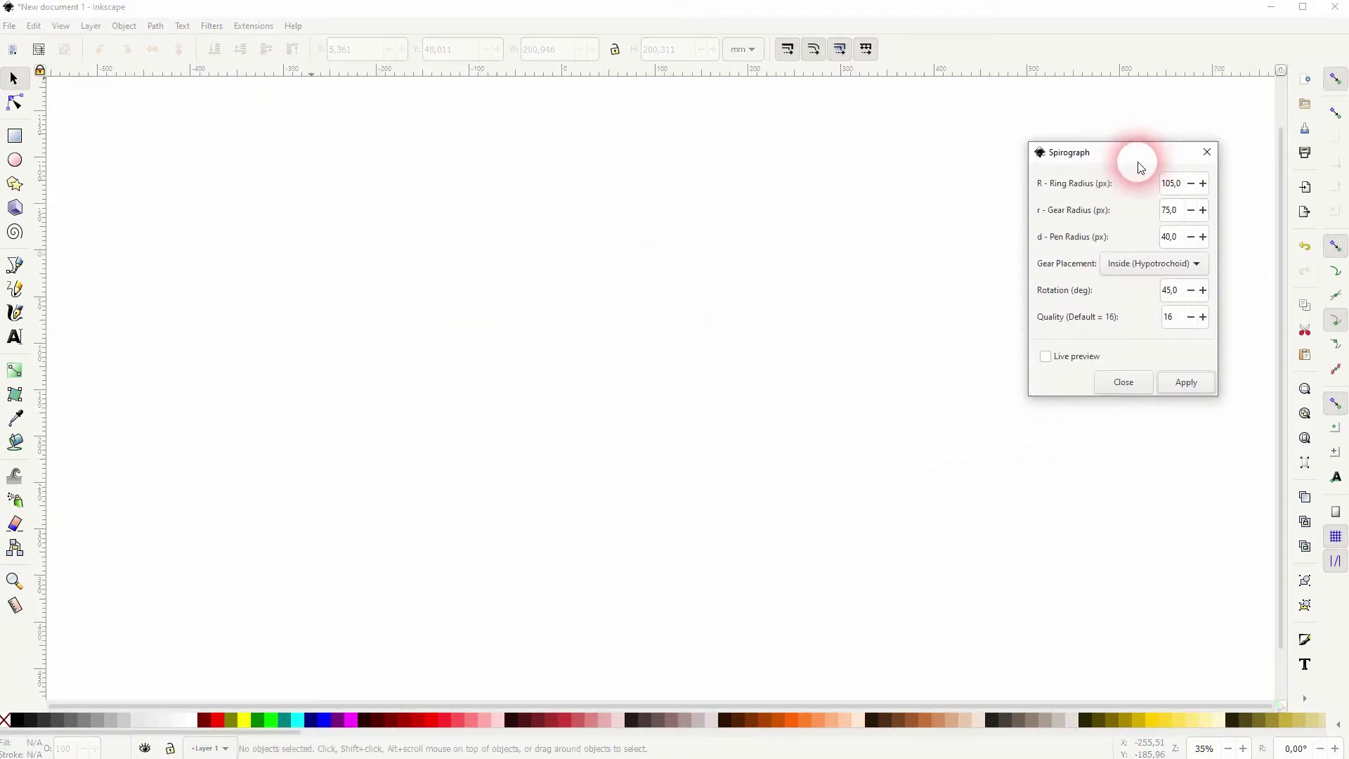
Step: Apply the flower spirograph to the canvas and zoom in on it
{"action": "left_click", "coordinate": [1200, 382]}
{"action": "scroll", "coordinate": [642, 391], "scroll_direction": "up", "scroll_amount": 6}
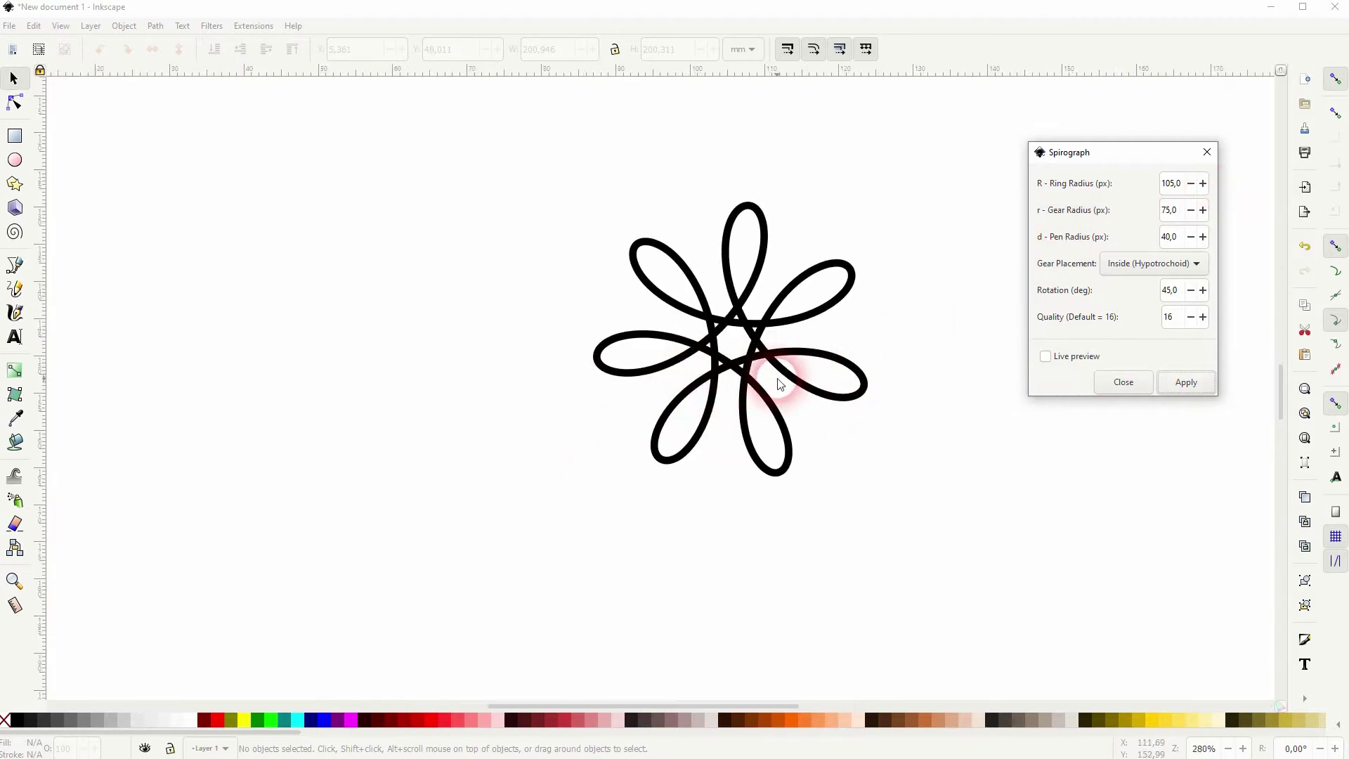
{"action": "scroll", "coordinate": [788, 395], "scroll_direction": "down", "scroll_amount": 1}
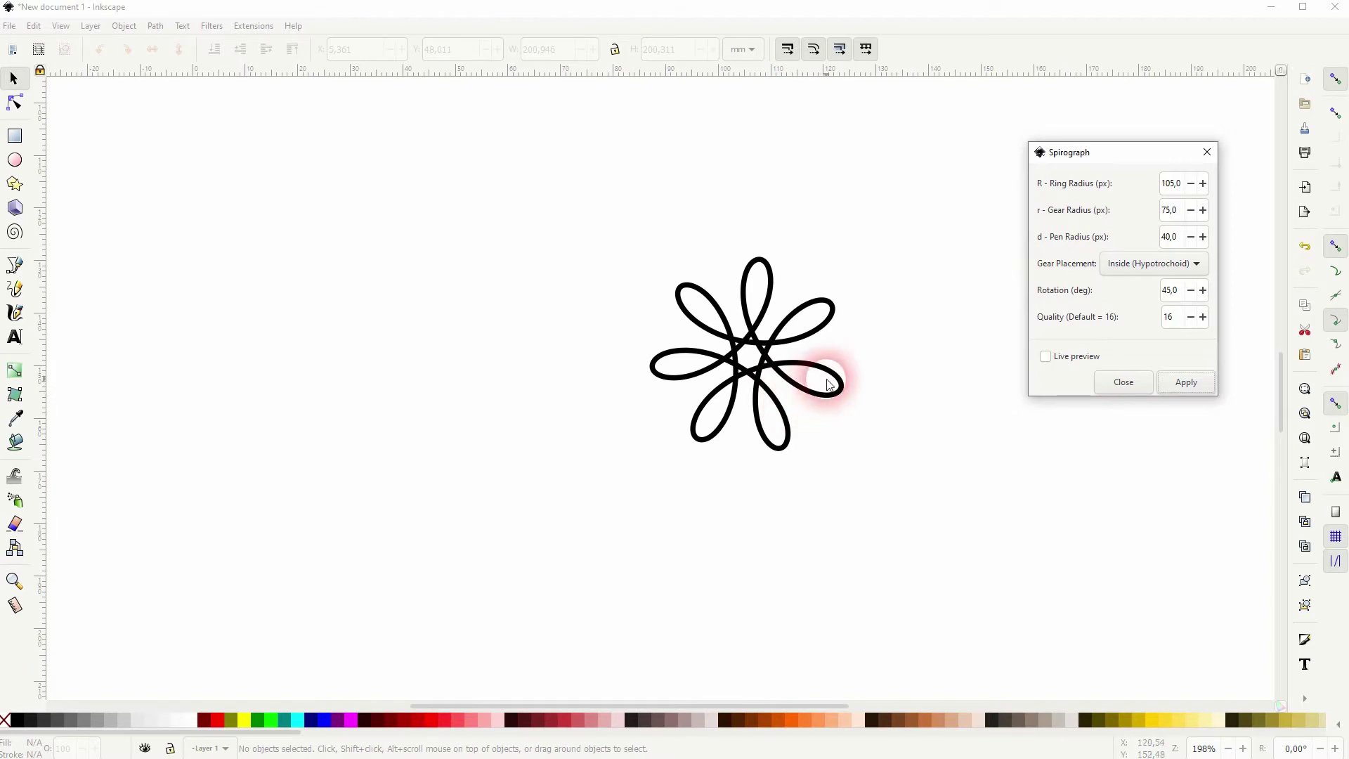
Step: Re-enable live preview and set the ring radius to 50
{"action": "left_click", "coordinate": [1046, 356]}
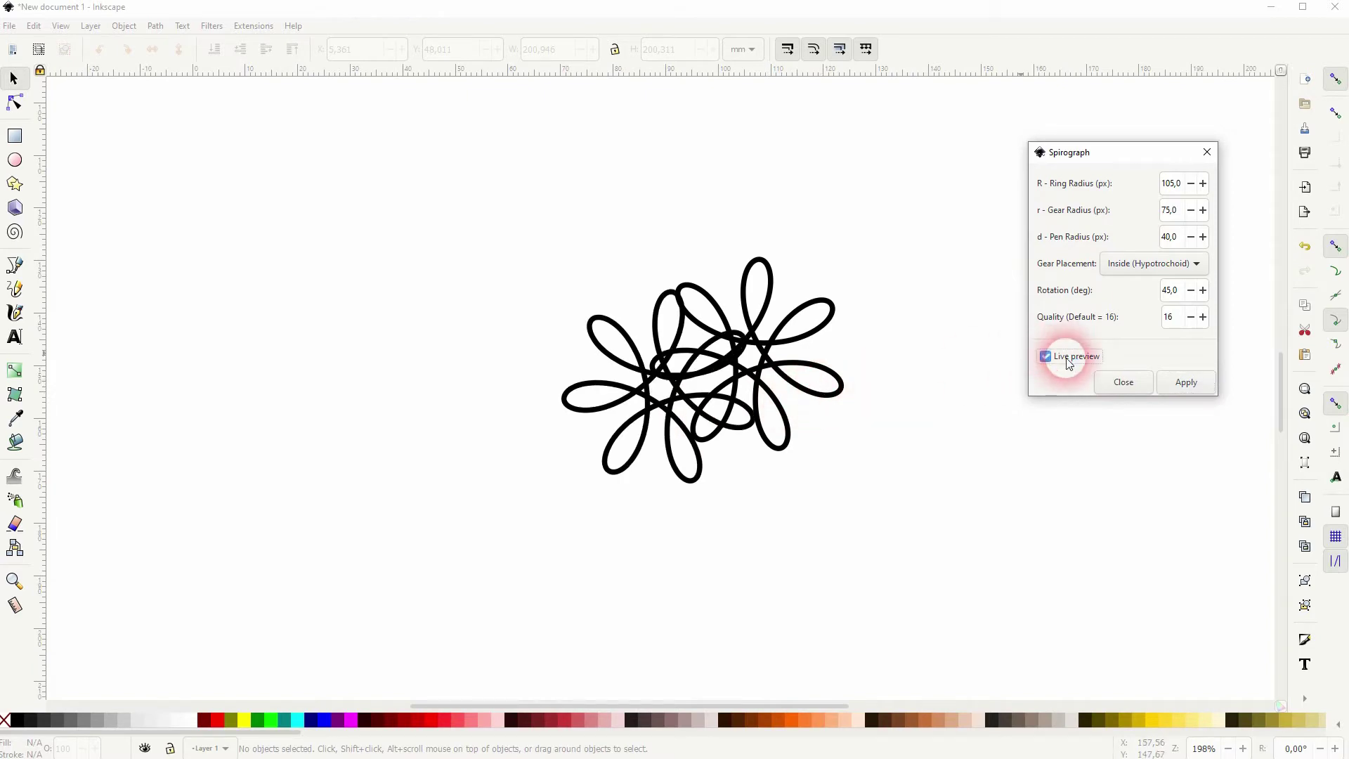
{"action": "left_click", "coordinate": [1180, 183]}
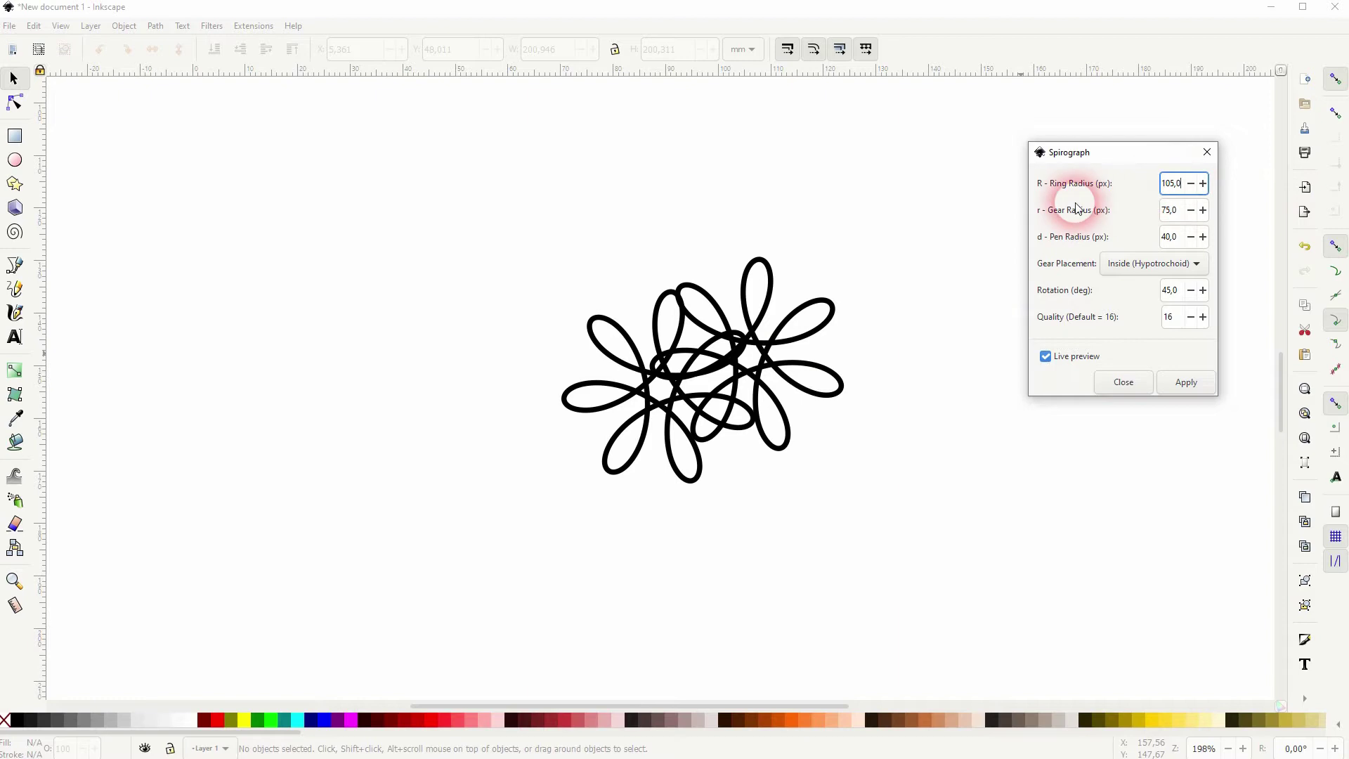
{"action": "type", "text": "50"}
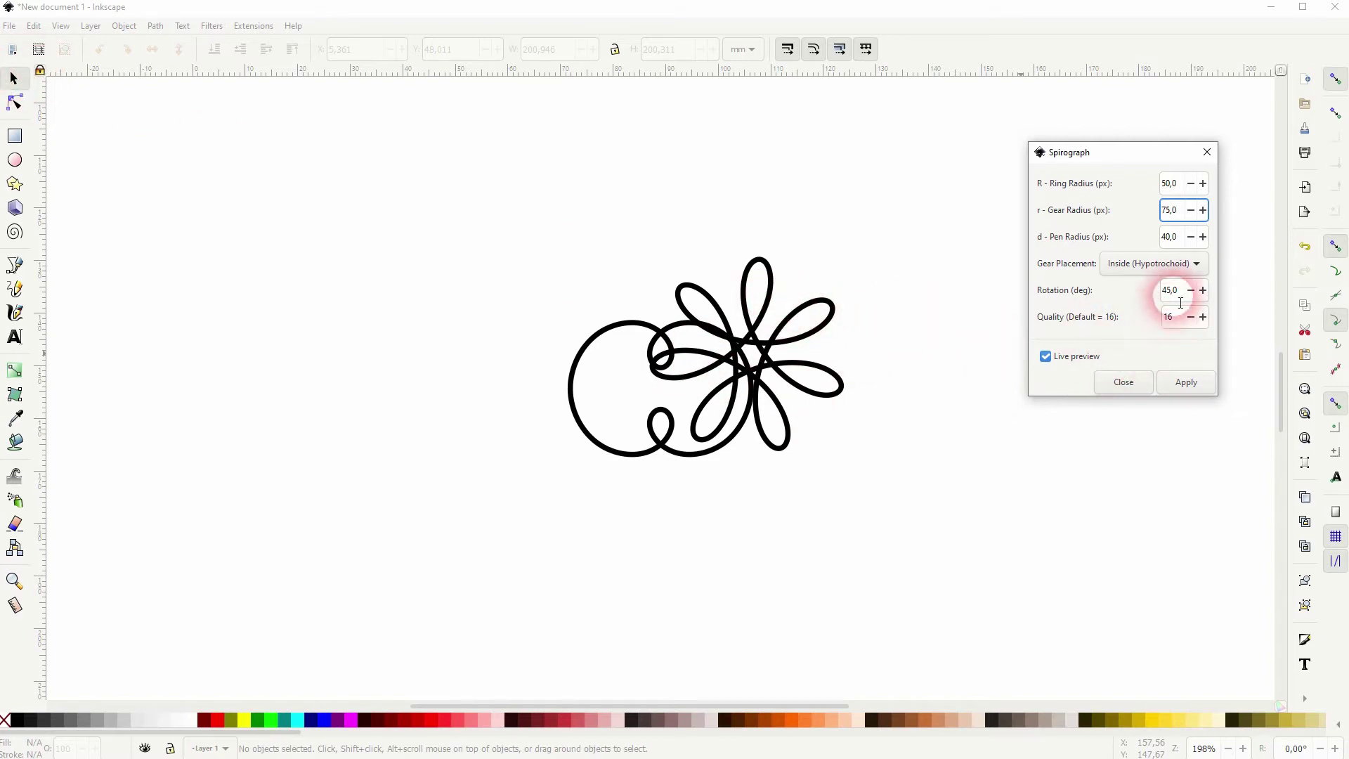
Step: Move the flower to the page's top-left and reopen Spirograph with live preview
{"action": "left_click", "coordinate": [1128, 380]}
{"action": "left_click_drag", "start_coordinate": [781, 336], "coordinate": [236, 198]}
{"action": "left_click", "coordinate": [245, 26]}
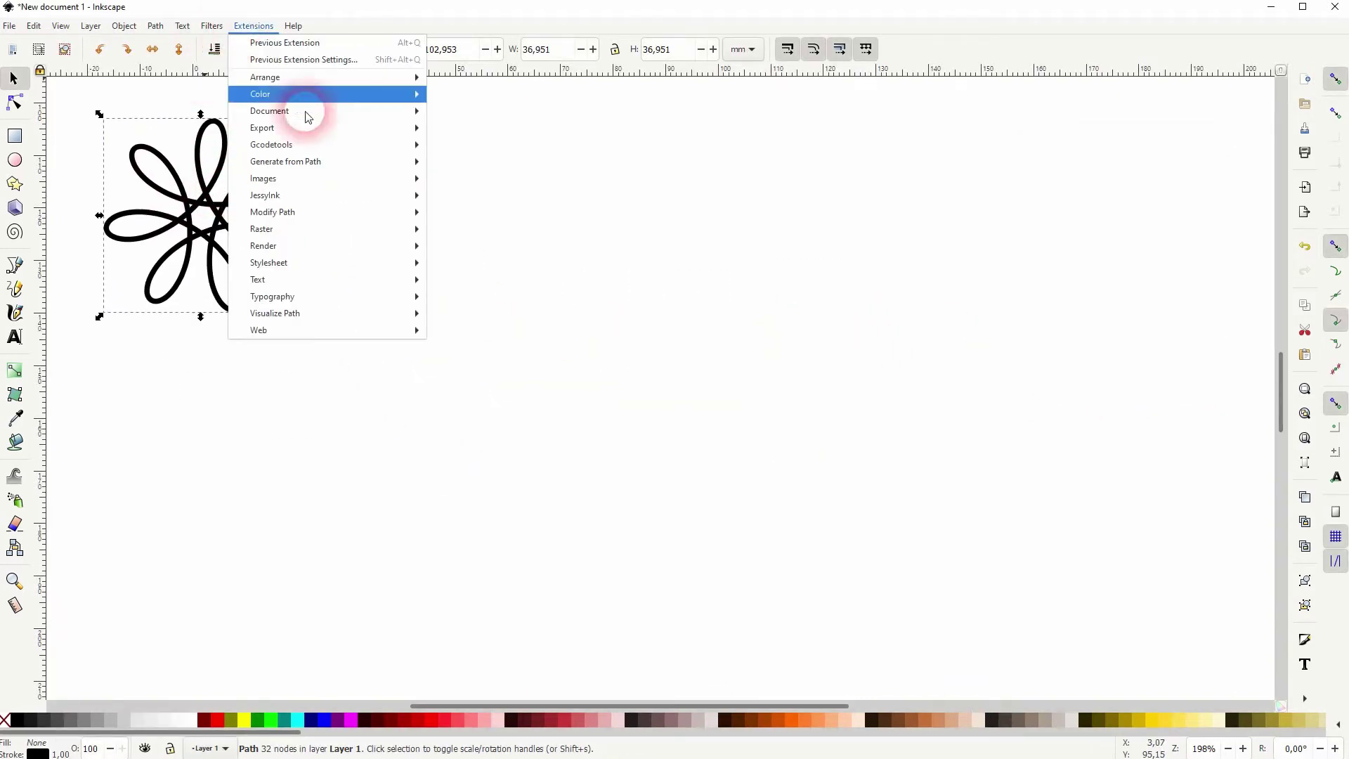
{"action": "mouse_move", "coordinate": [391, 246]}
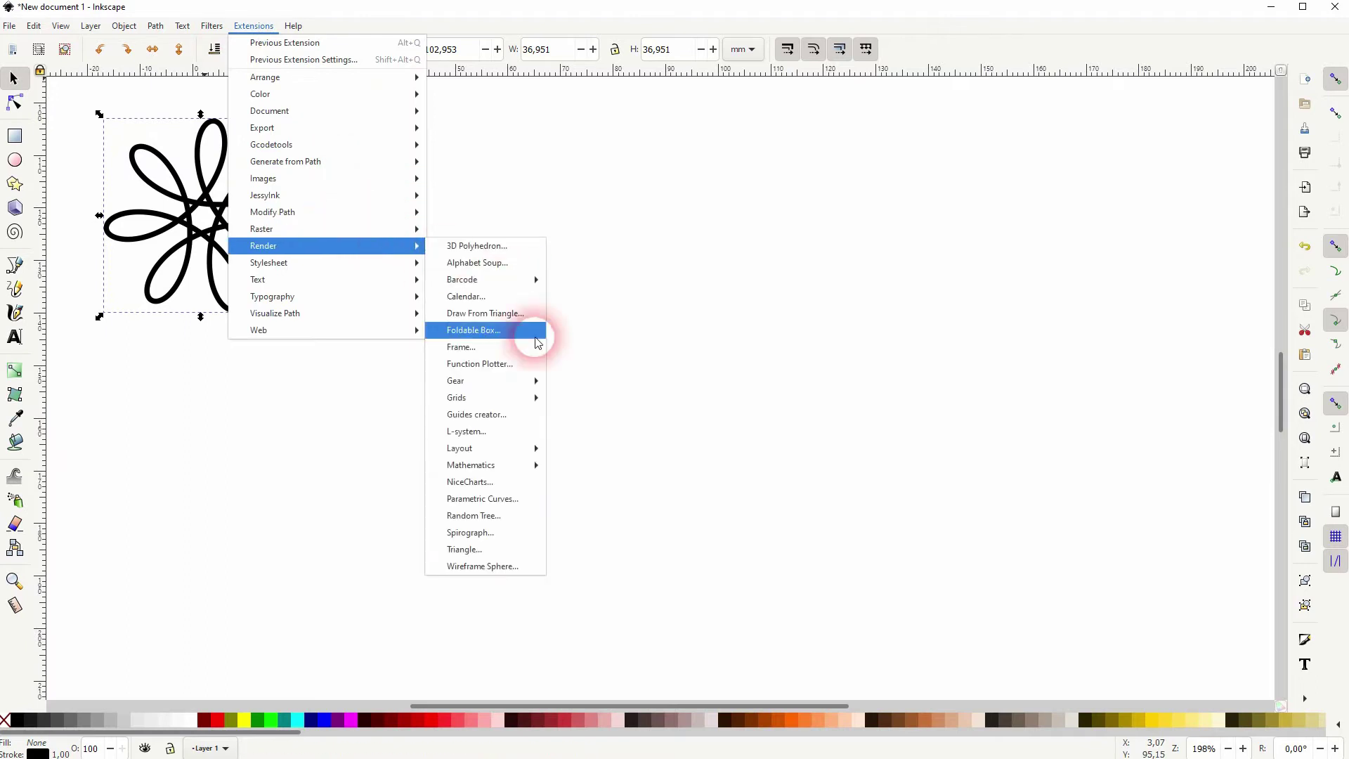
{"action": "left_click", "coordinate": [518, 533]}
{"action": "left_click", "coordinate": [603, 488]}
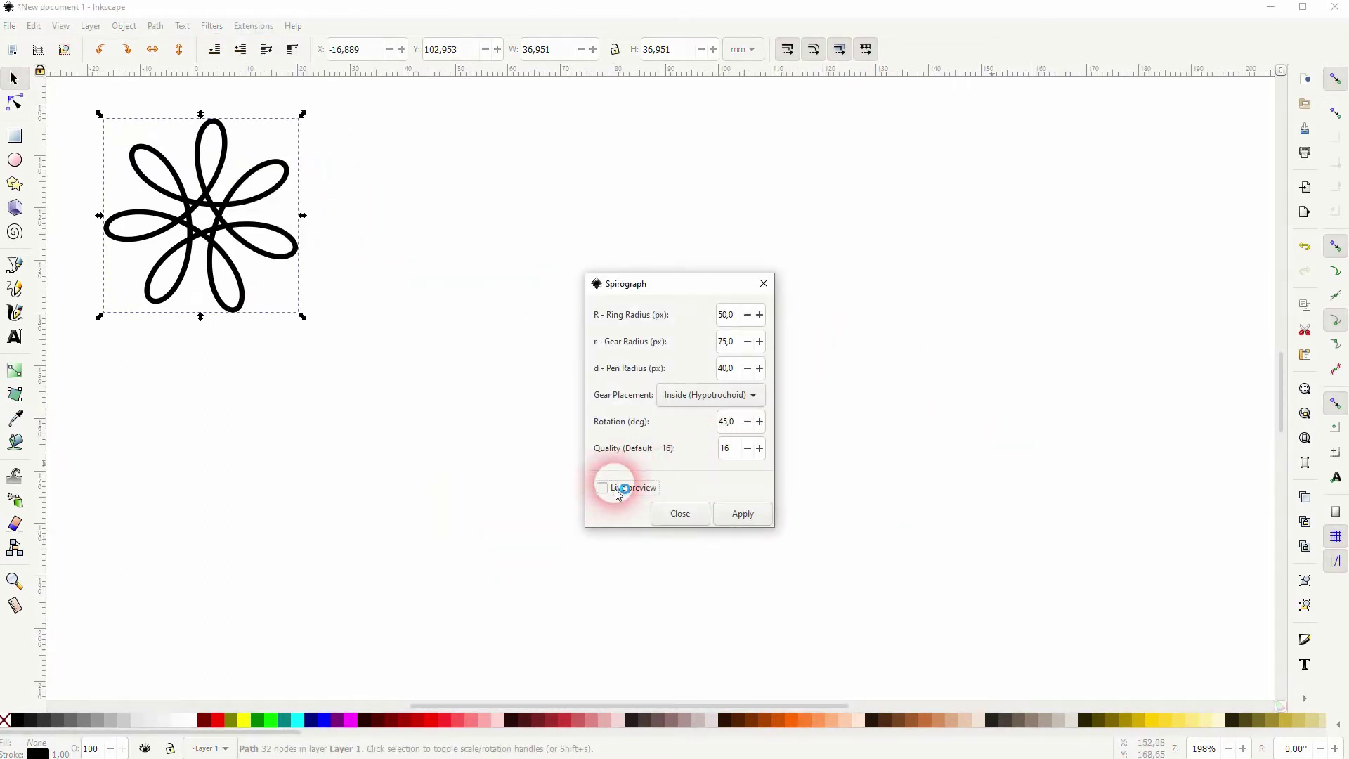
{"action": "left_click_drag", "start_coordinate": [669, 292], "coordinate": [1033, 201]}
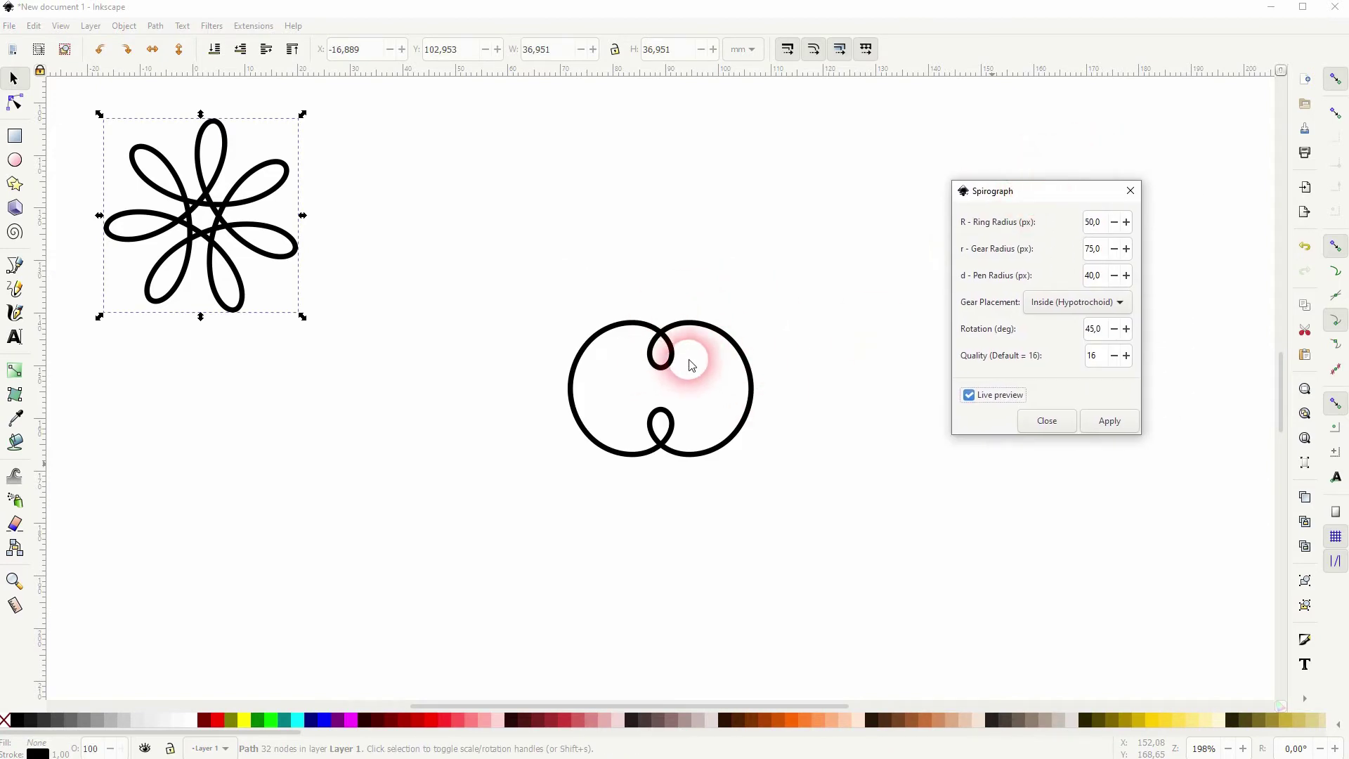
Step: Set gear radius to 20 and pen radius to 5
{"action": "double_click", "coordinate": [1084, 251]}
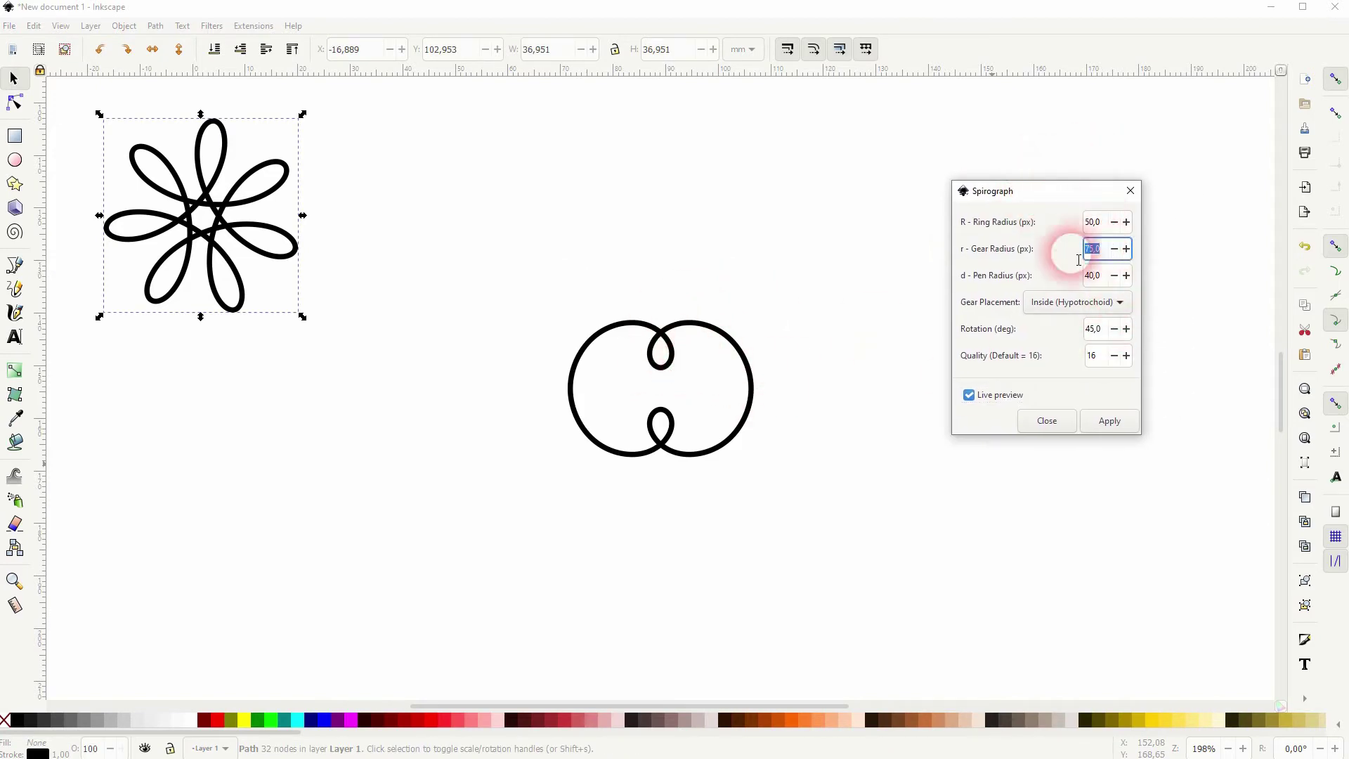
{"action": "type", "text": "50"}
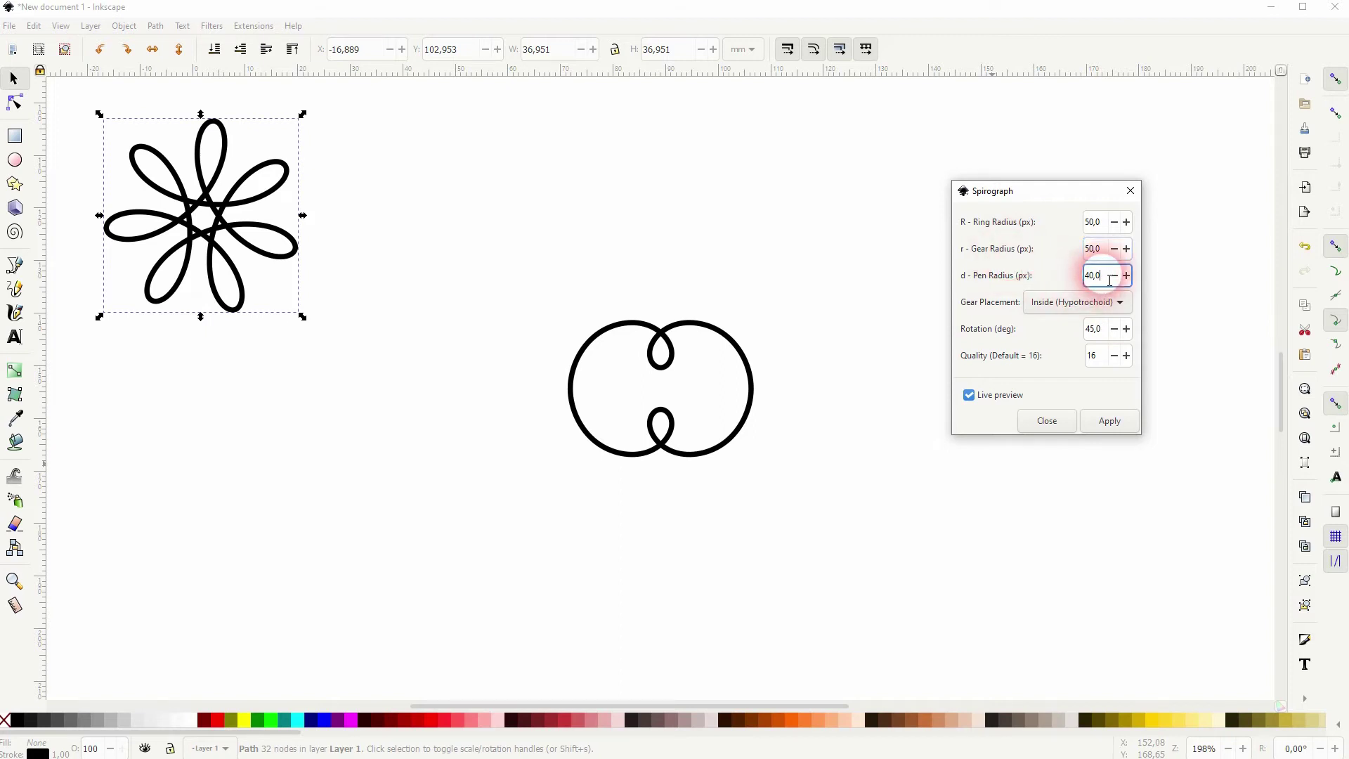
{"action": "double_click", "coordinate": [1088, 246]}
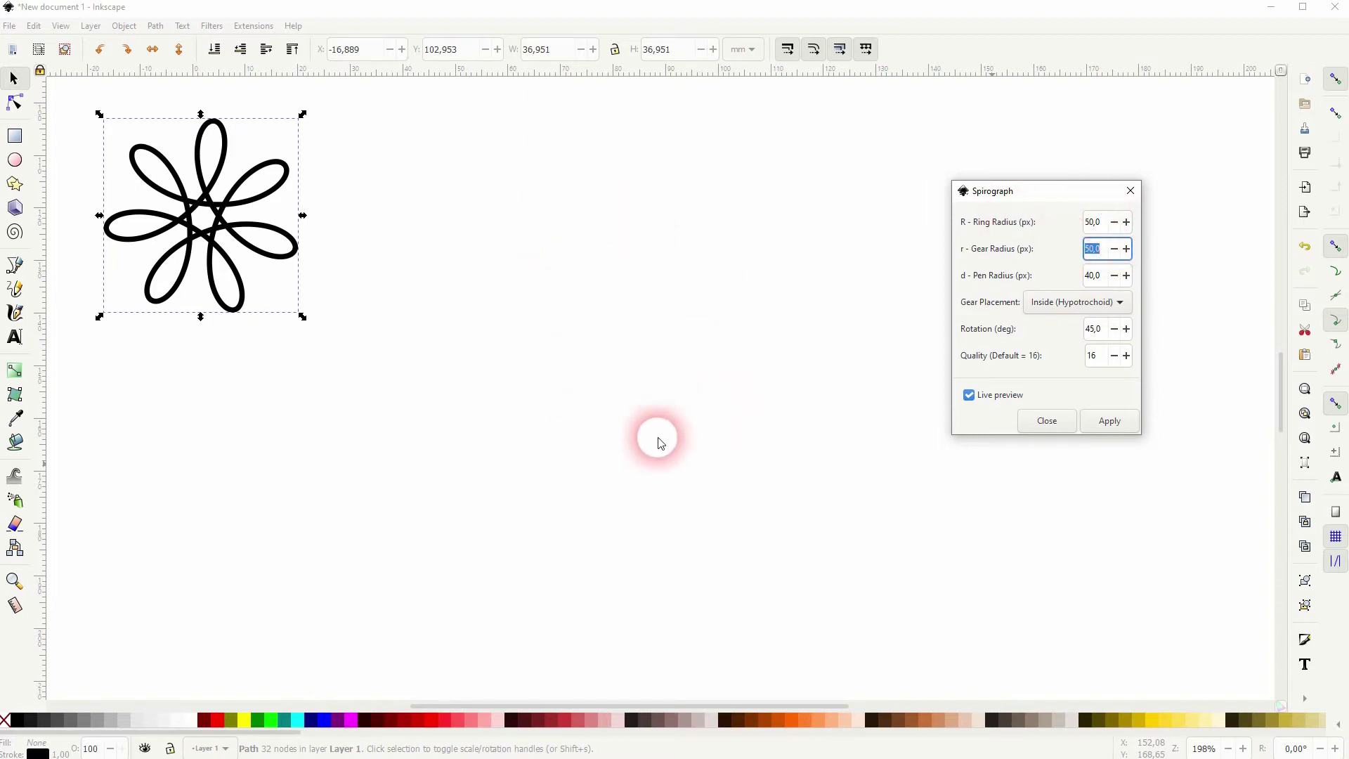
{"action": "type", "text": "20"}
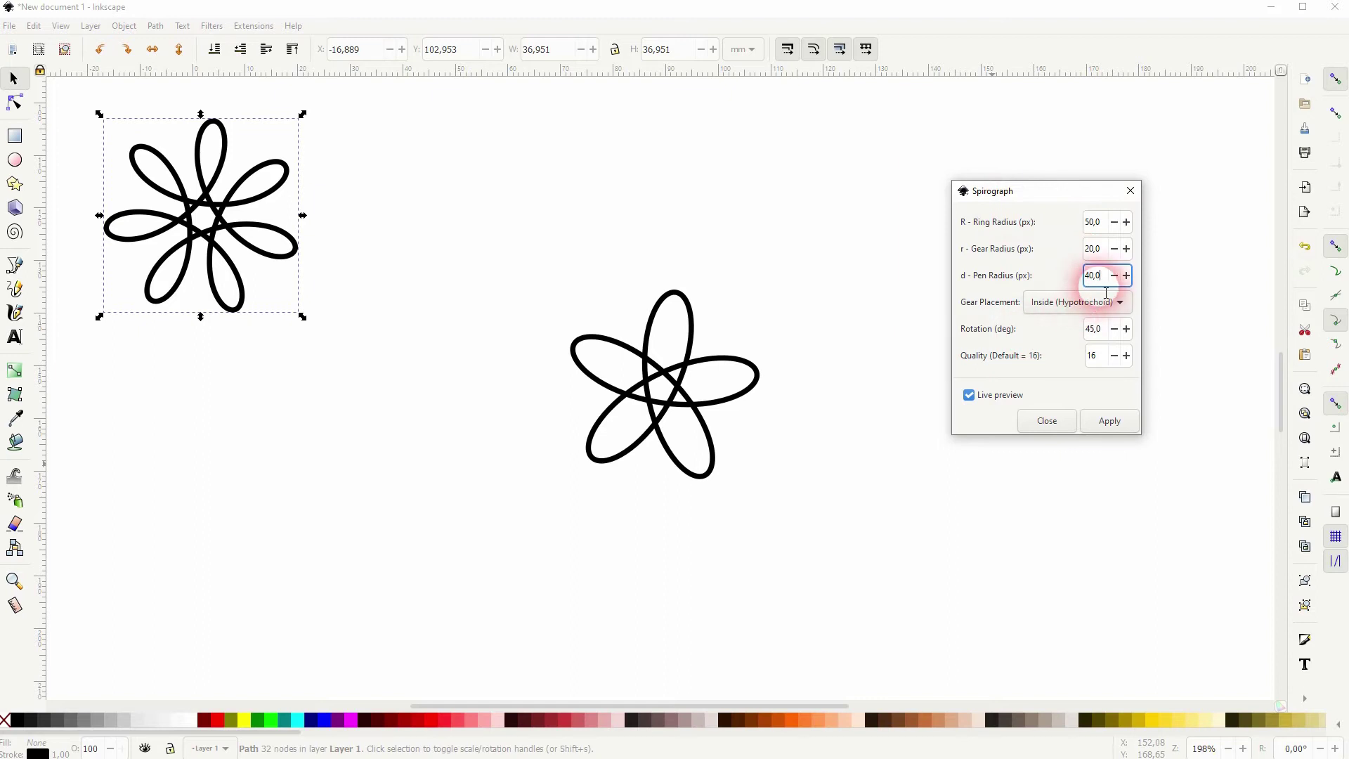
{"action": "triple_click", "coordinate": [1108, 276]}
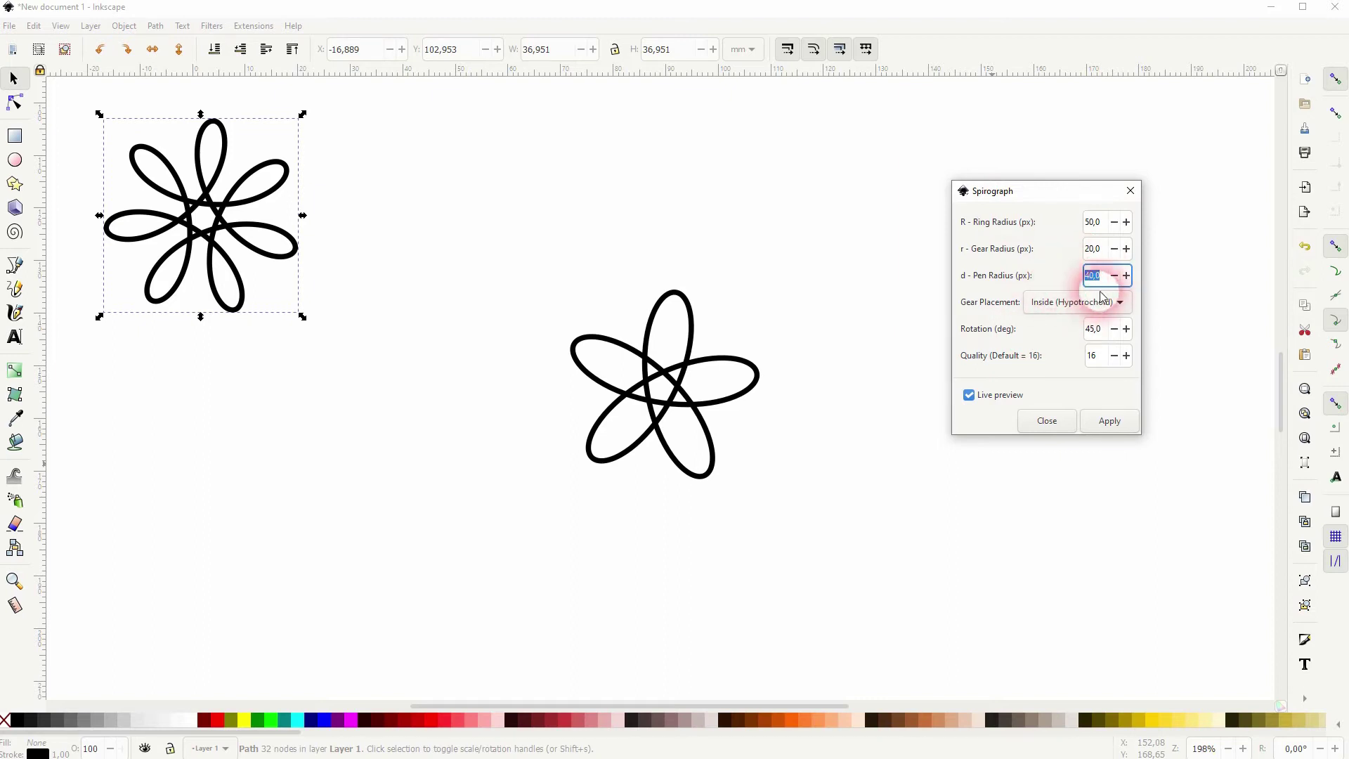
{"action": "type", "text": "5"}
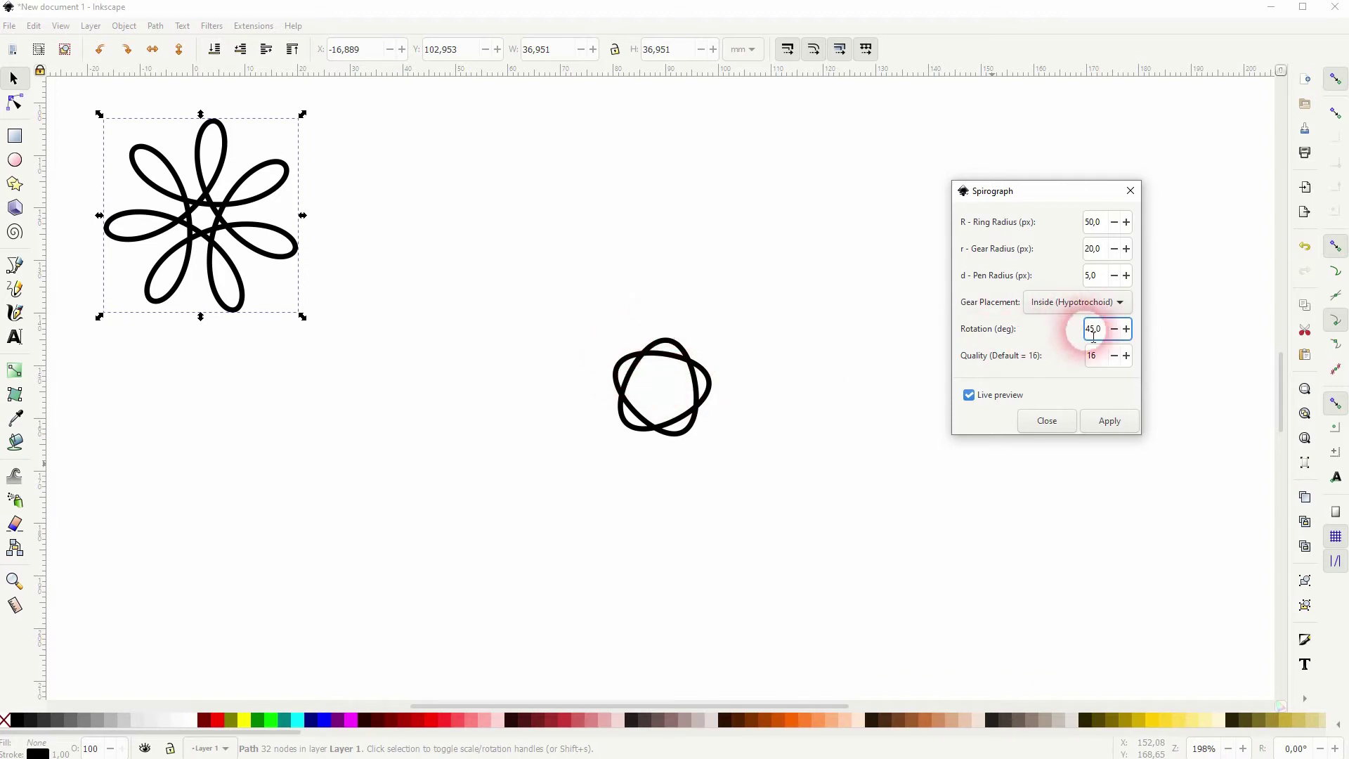
Step: Set rotation to 90 degrees and try quality 20 before settling on 16
{"action": "left_click_drag", "start_coordinate": [1102, 329], "coordinate": [1060, 331]}
{"action": "type", "text": "90"}
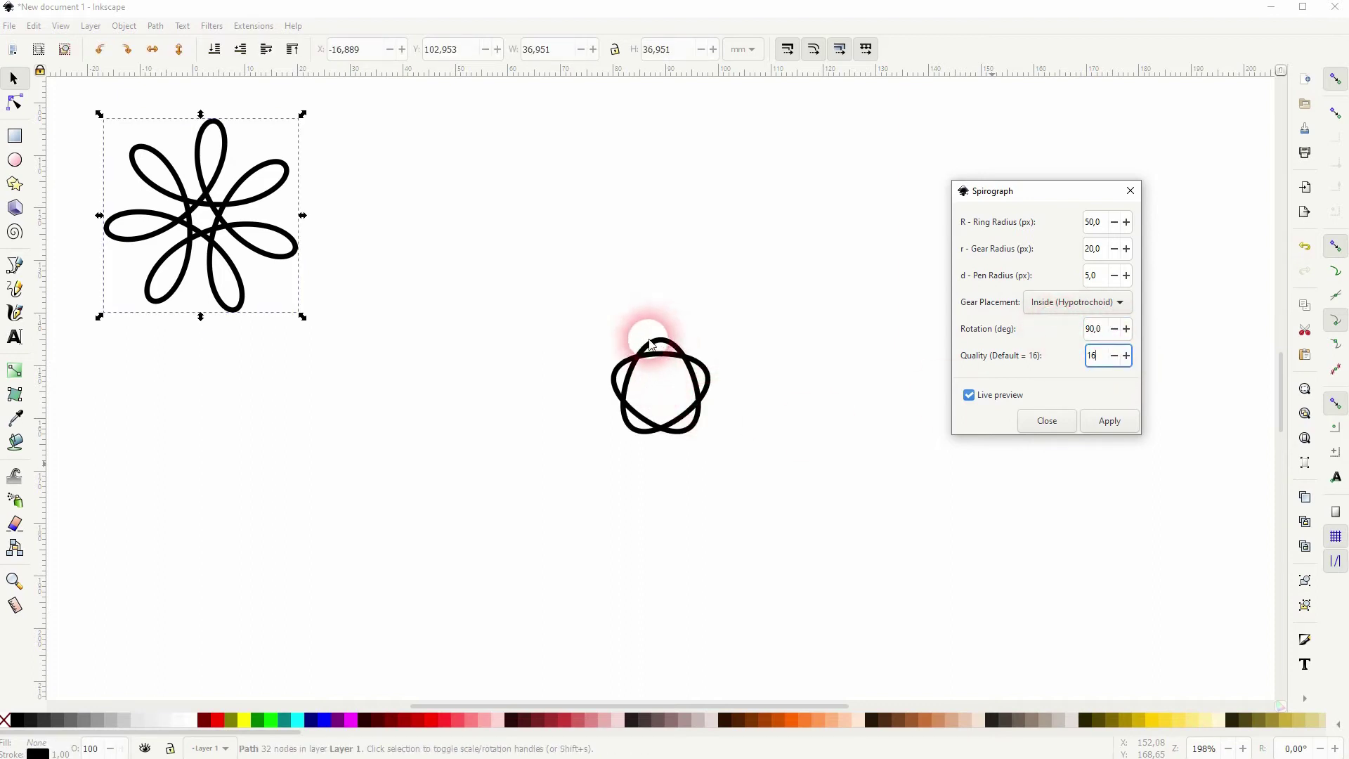
{"action": "double_click", "coordinate": [1099, 363]}
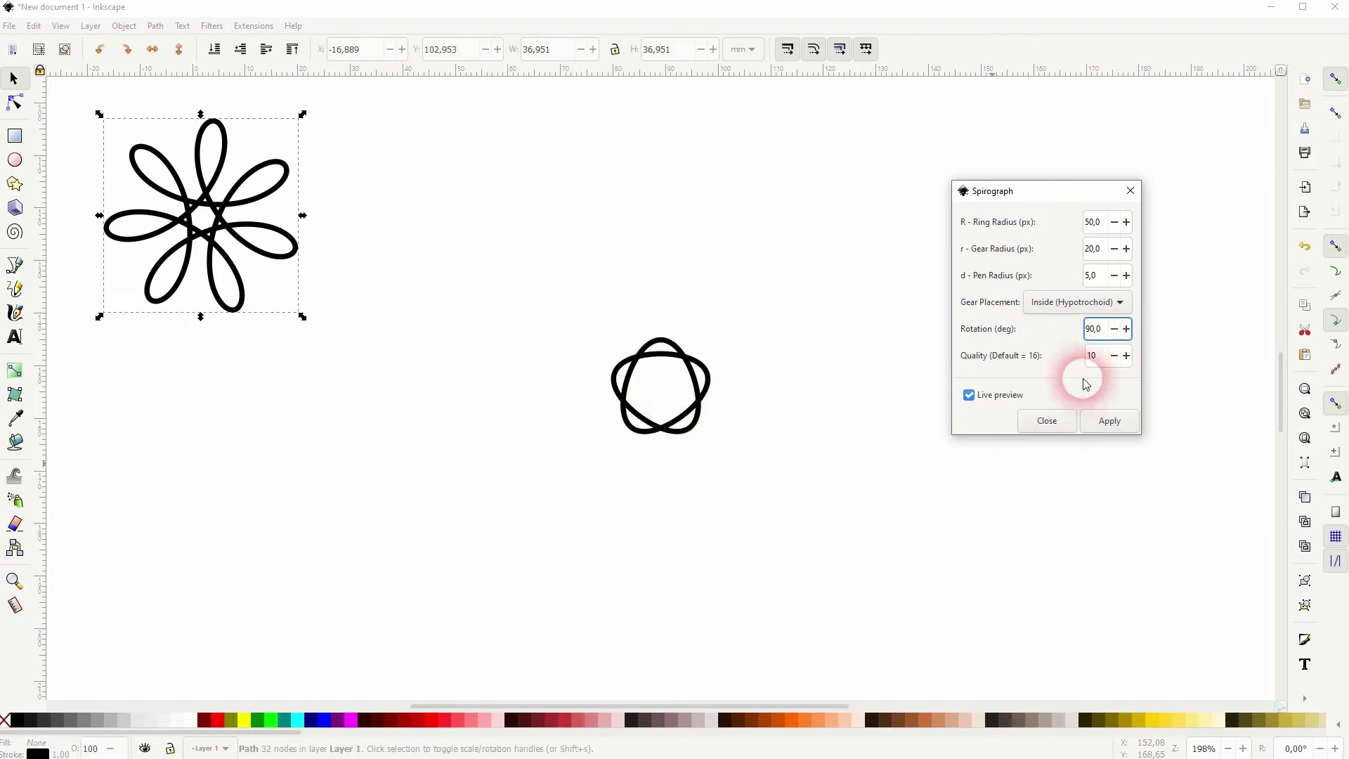
{"action": "double_click", "coordinate": [1100, 356]}
{"action": "type", "text": "20"}
{"action": "left_click", "coordinate": [1113, 333]}
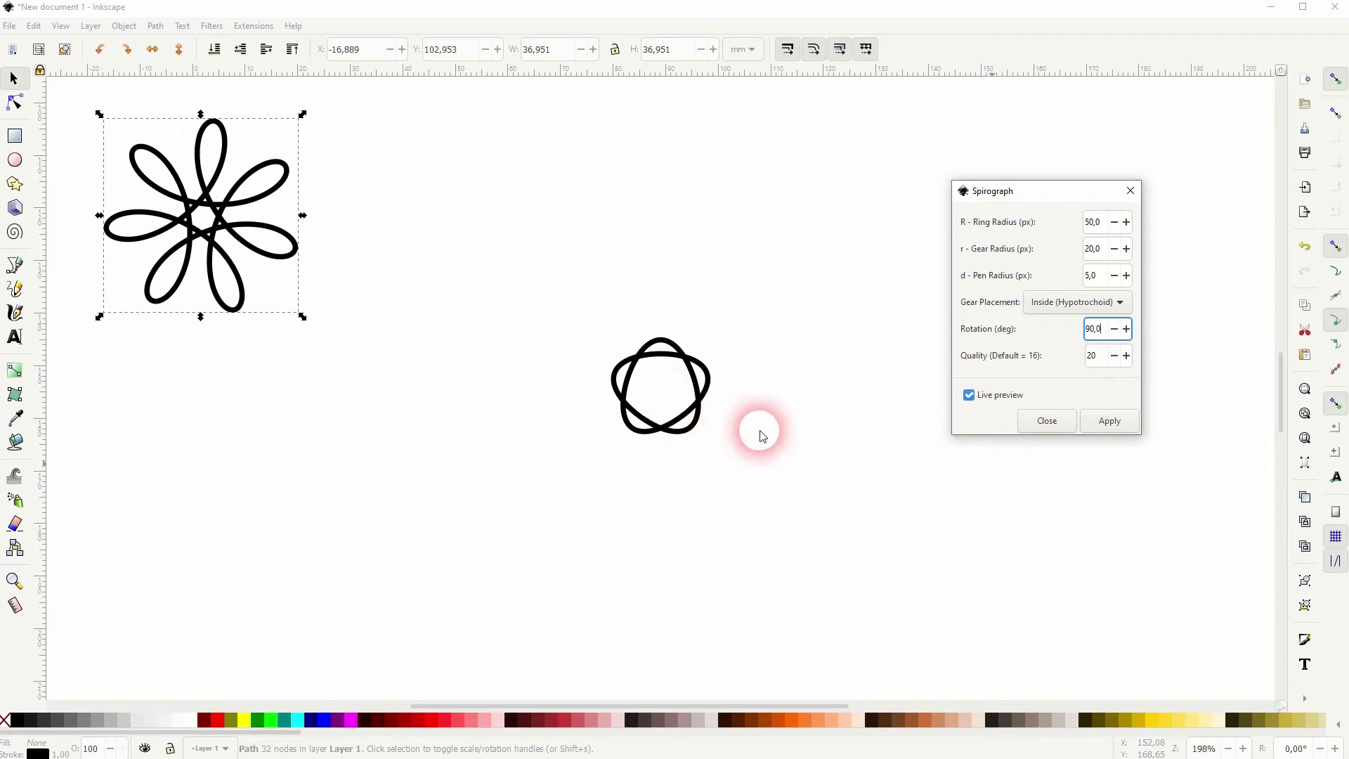
{"action": "double_click", "coordinate": [1097, 356]}
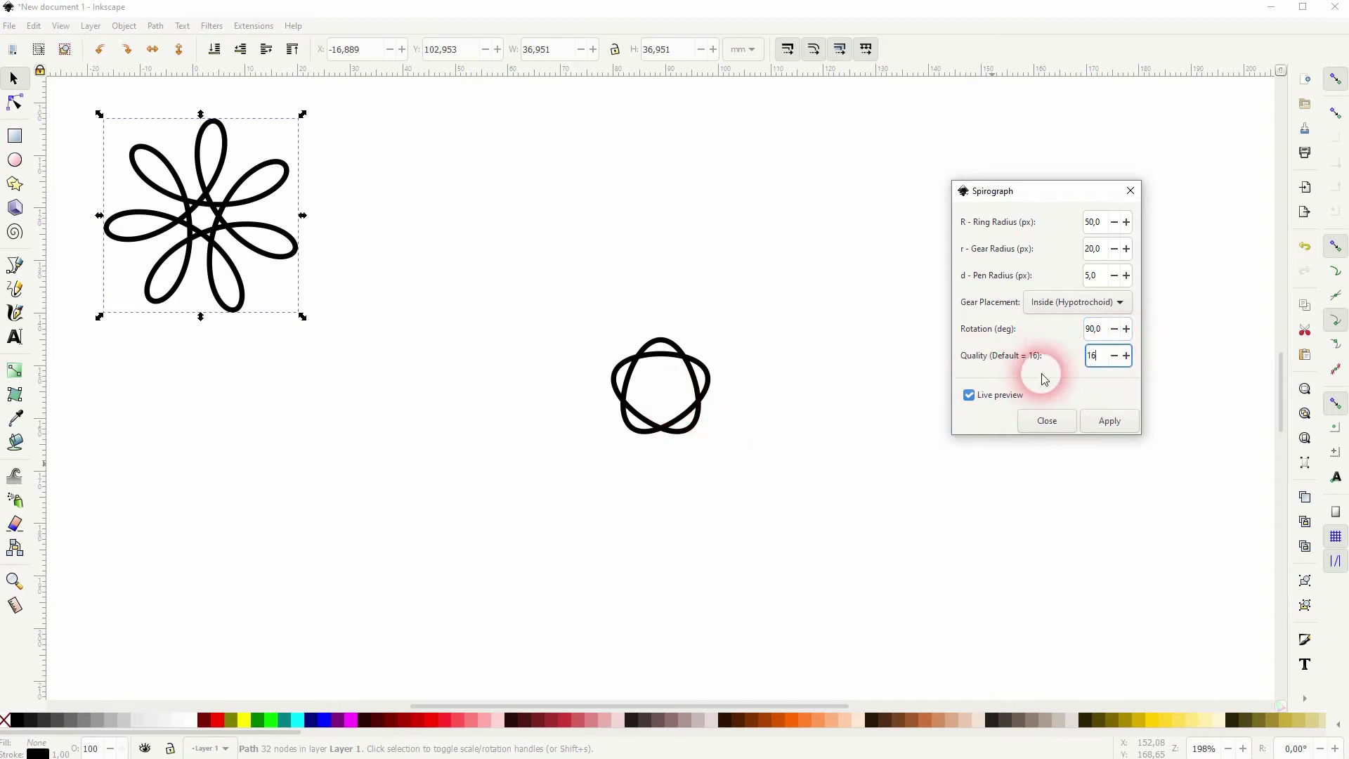
{"action": "type", "text": "16"}
{"action": "left_click", "coordinate": [1112, 330]}
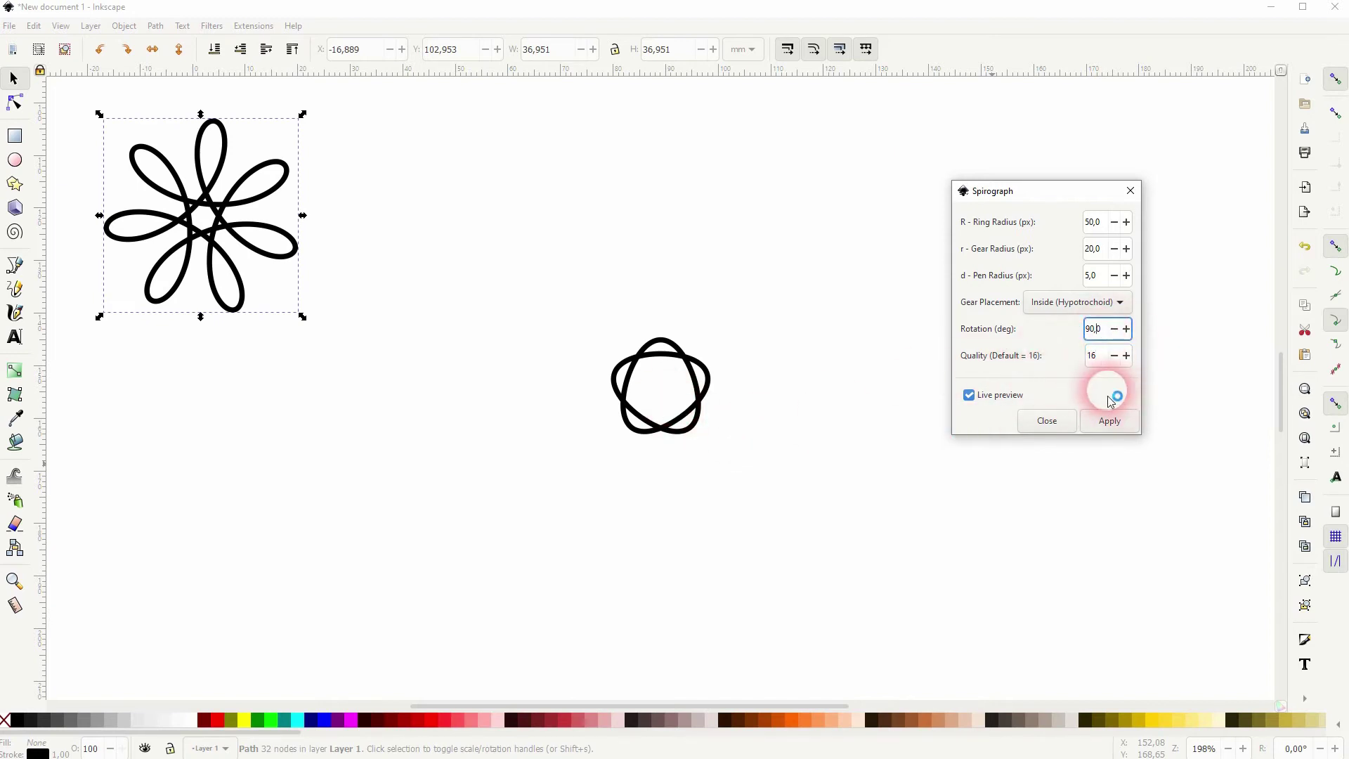
{"action": "left_click", "coordinate": [1106, 304]}
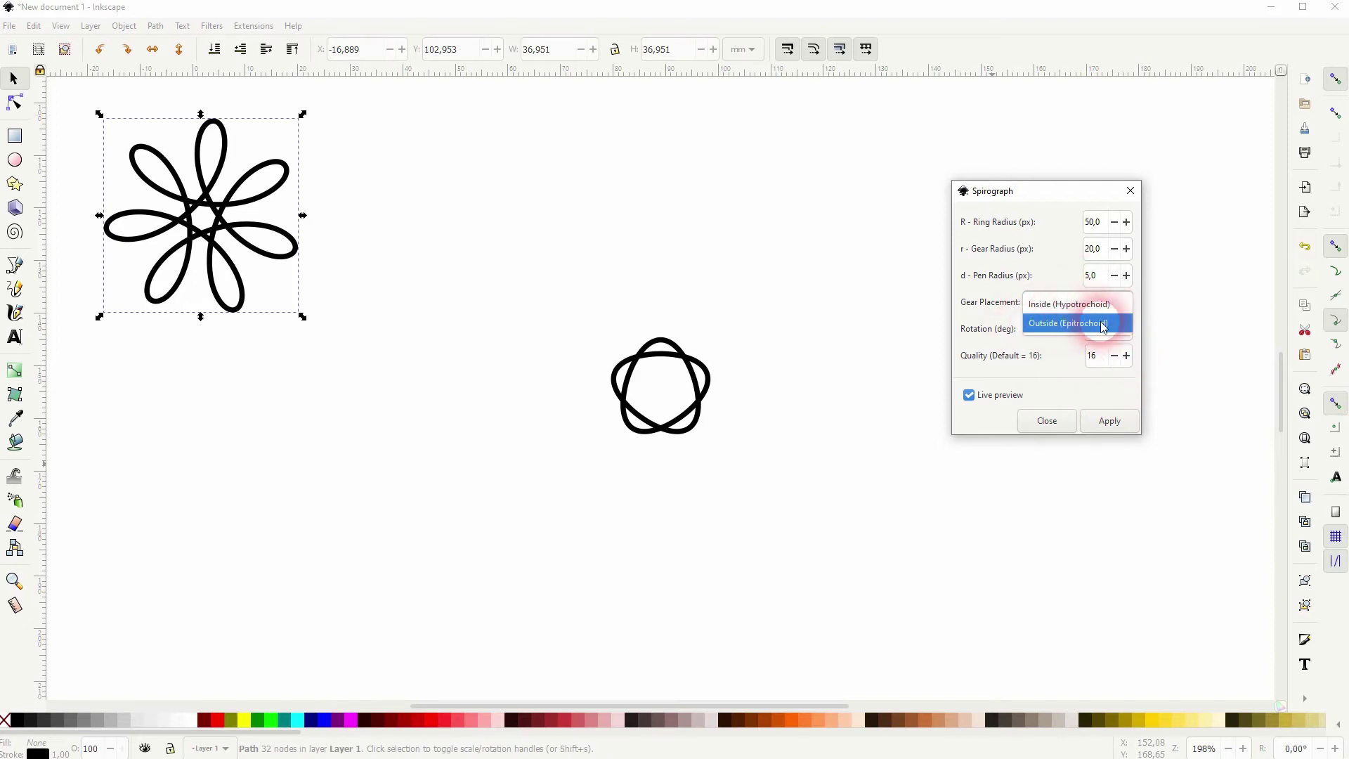
{"action": "left_click", "coordinate": [1103, 325]}
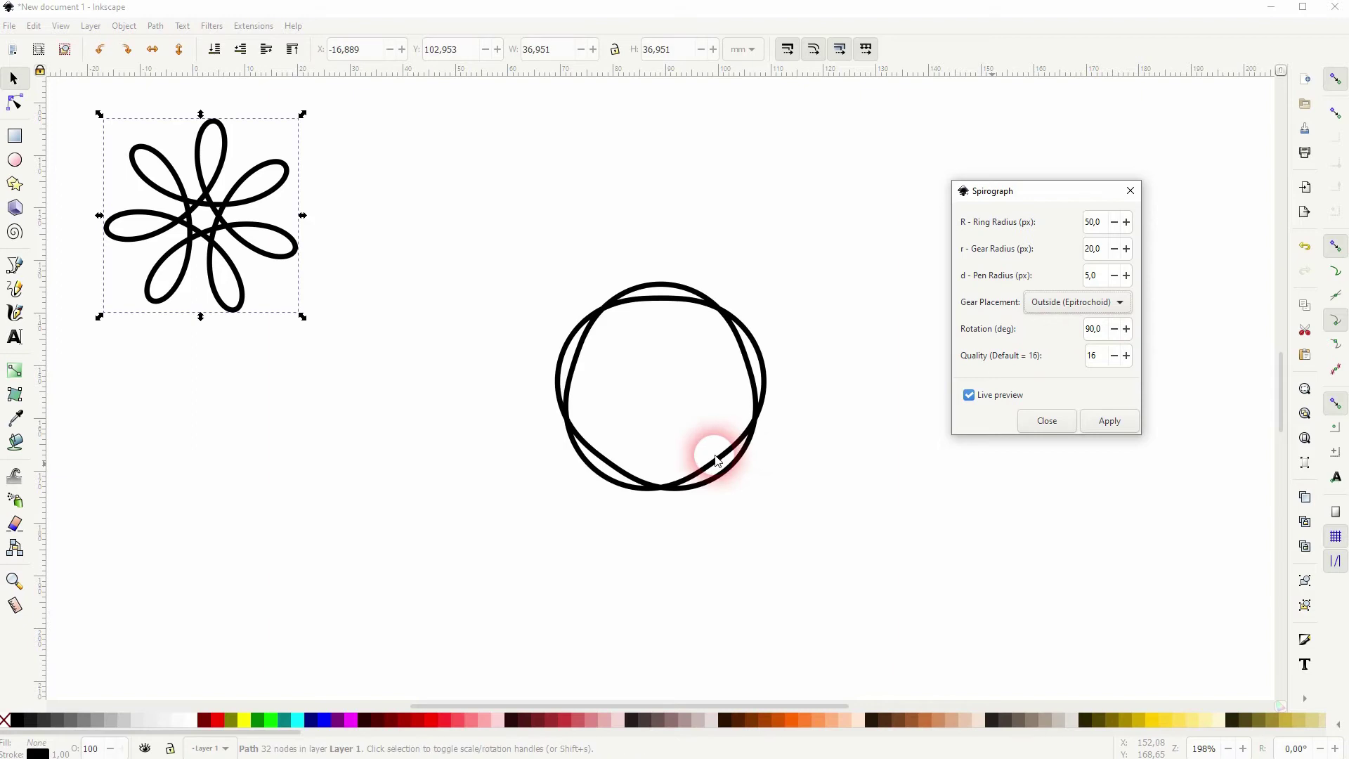
{"action": "left_click", "coordinate": [1100, 303]}
{"action": "left_click", "coordinate": [1093, 281]}
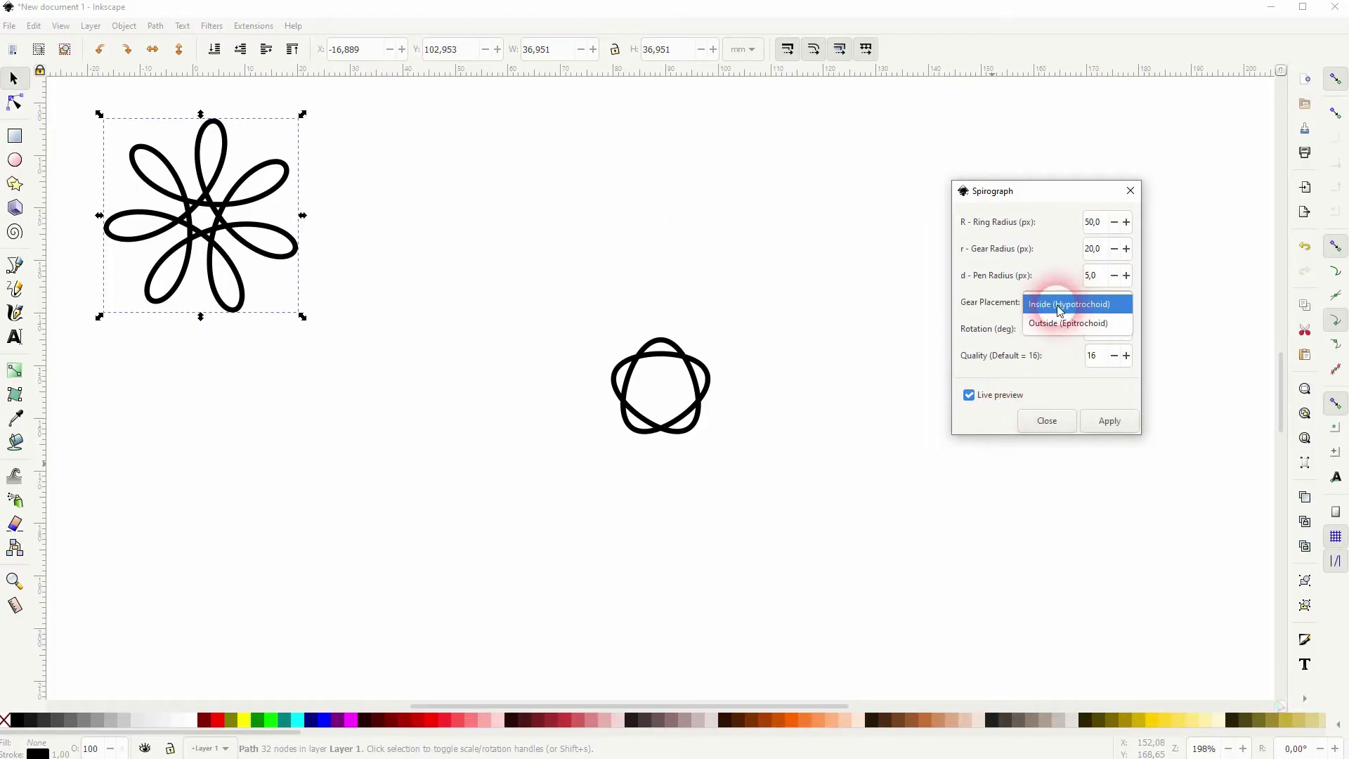
{"action": "left_click", "coordinate": [1051, 305]}
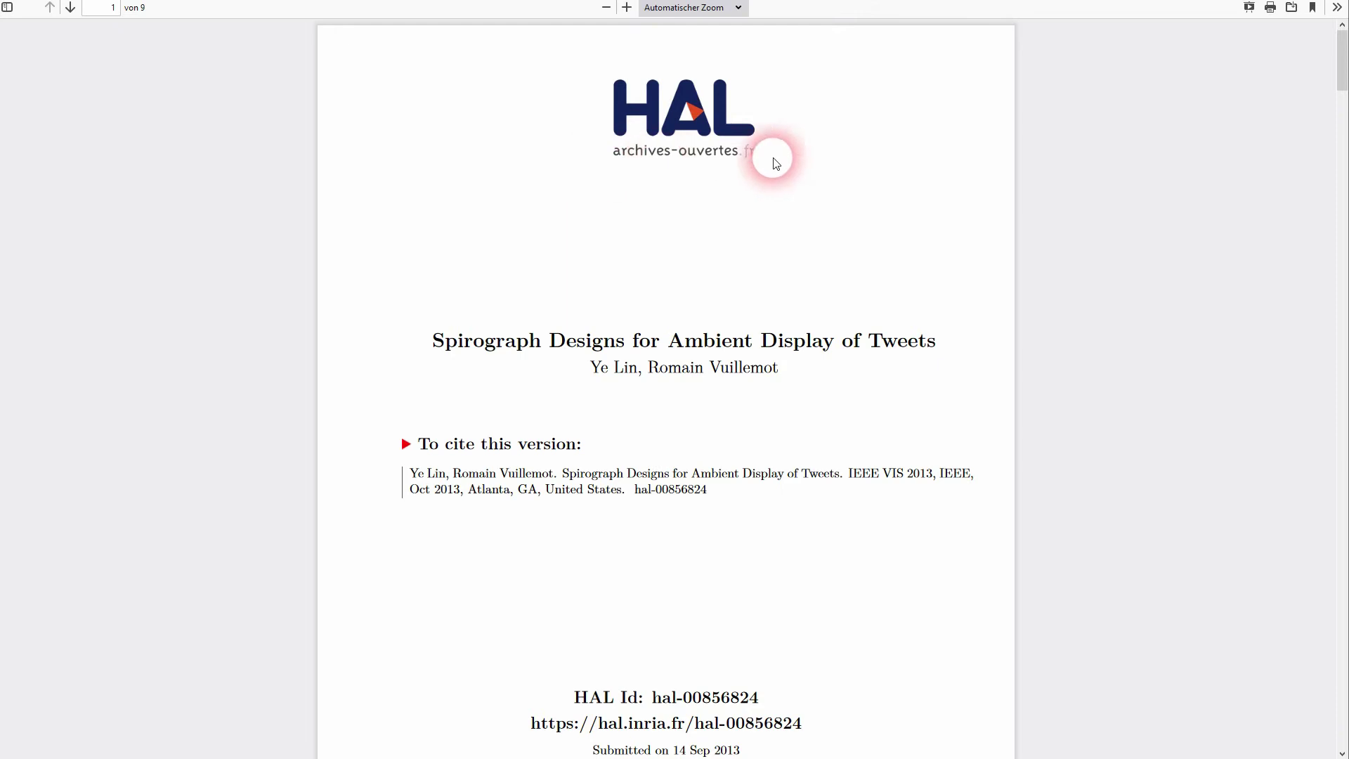
Step: Scroll the spirograph paper PDF down to page 3's Fig. 4 parameter examples
{"action": "scroll", "coordinate": [1031, 247], "scroll_direction": "down", "scroll_amount": 10}
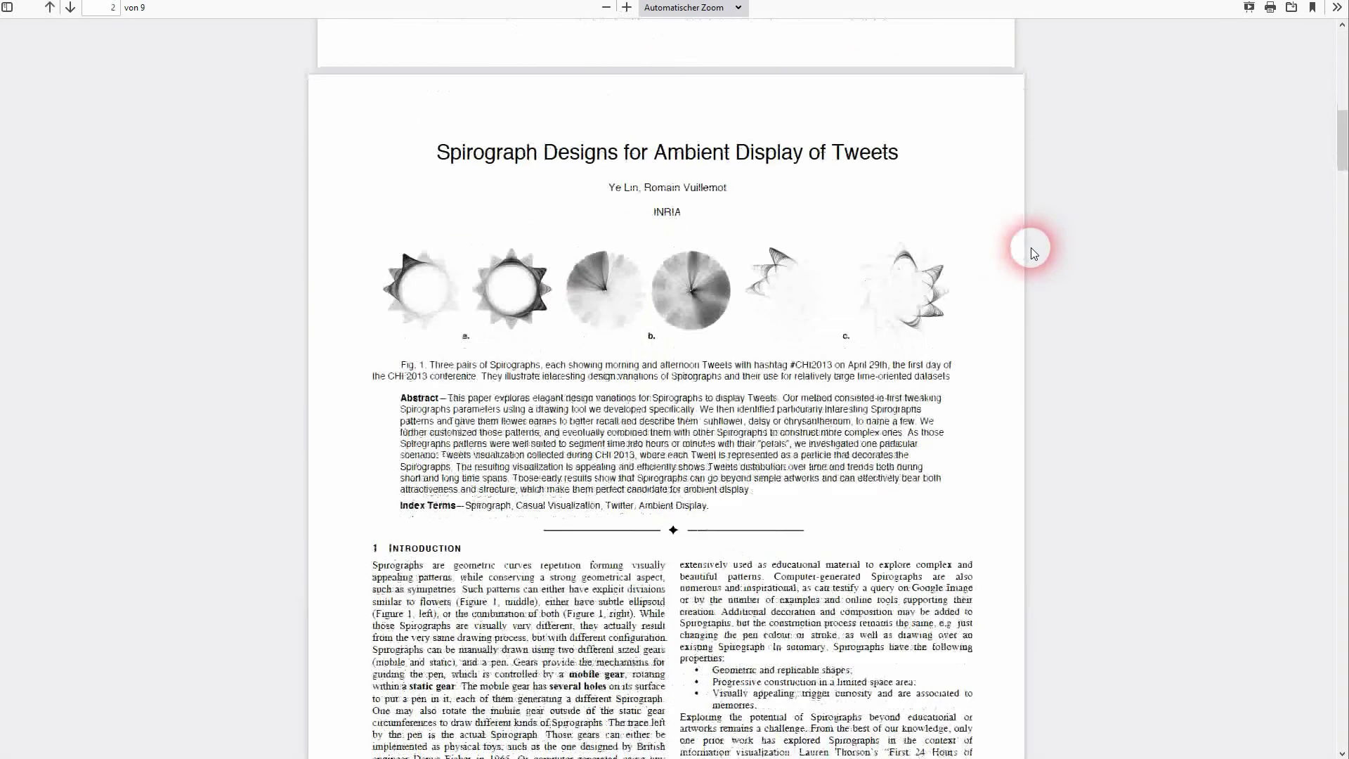
{"action": "scroll", "coordinate": [964, 274], "scroll_direction": "down", "scroll_amount": 12}
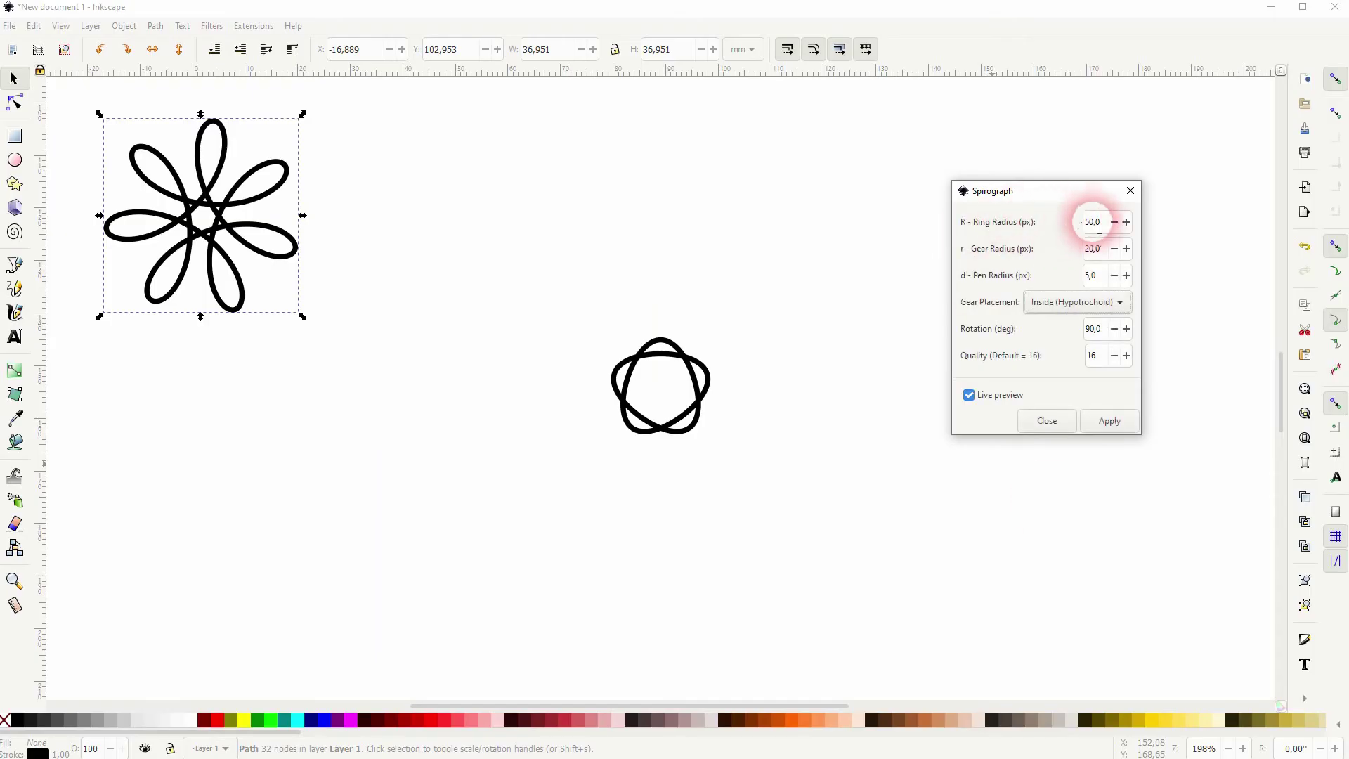
Step: Try the 96/56/20 parameter variant, then switch to ring radius 105 and gear radius 75
{"action": "left_click_drag", "start_coordinate": [1112, 228], "coordinate": [1059, 227]}
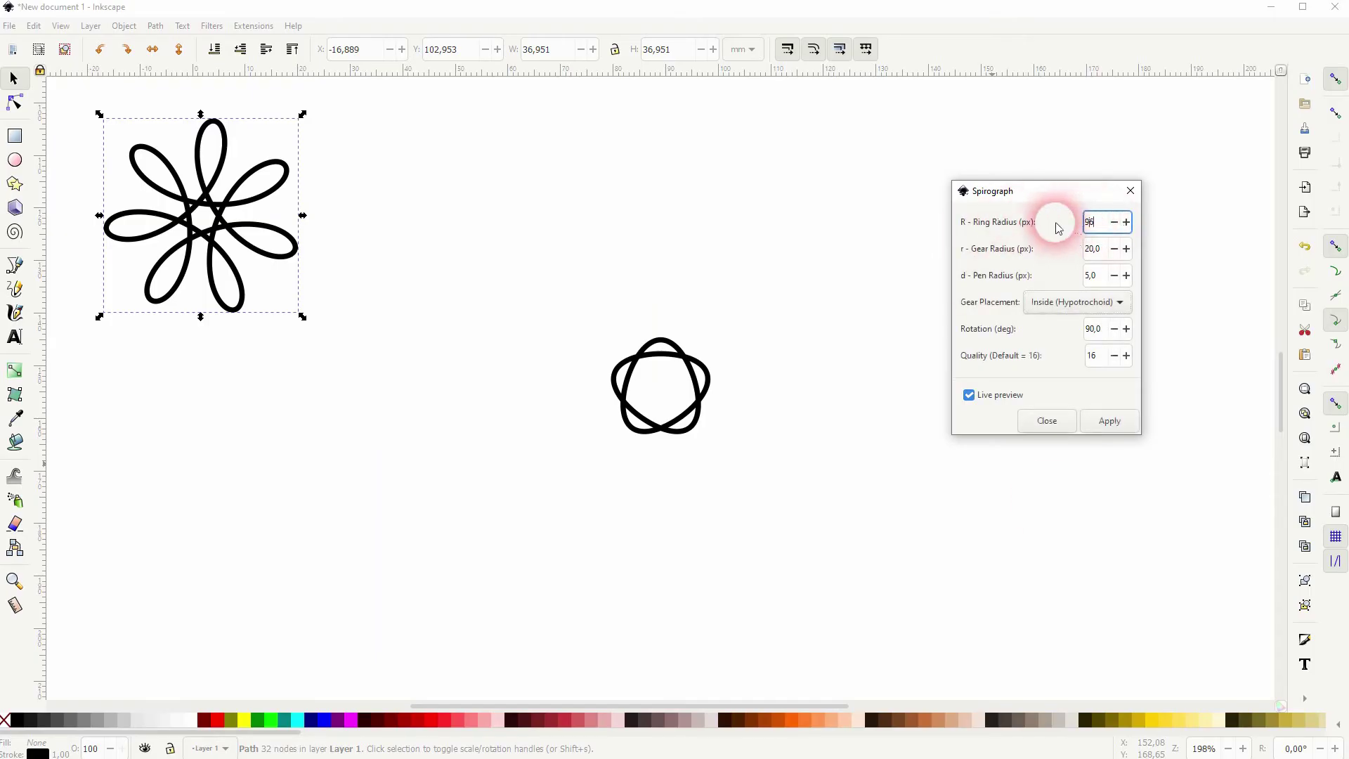
{"action": "type", "text": "56"}
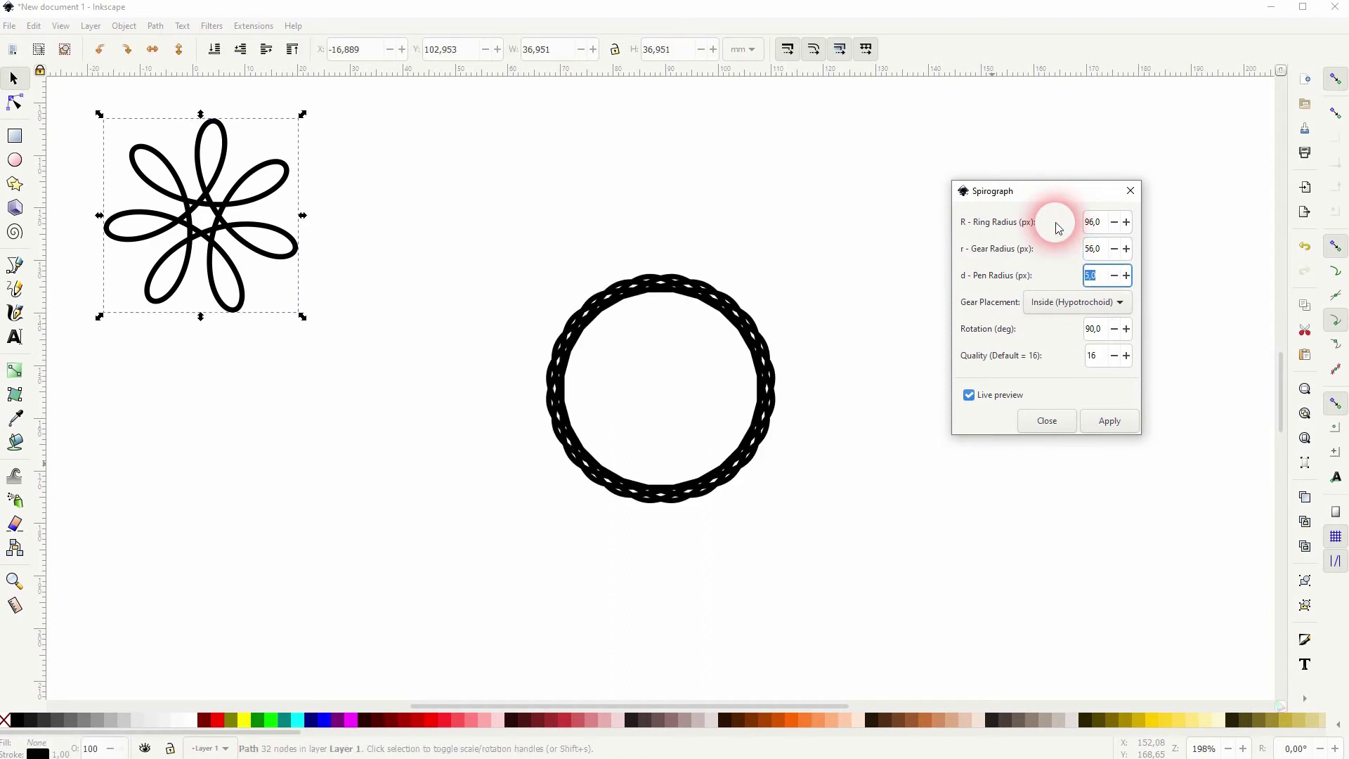
{"action": "type", "text": "20"}
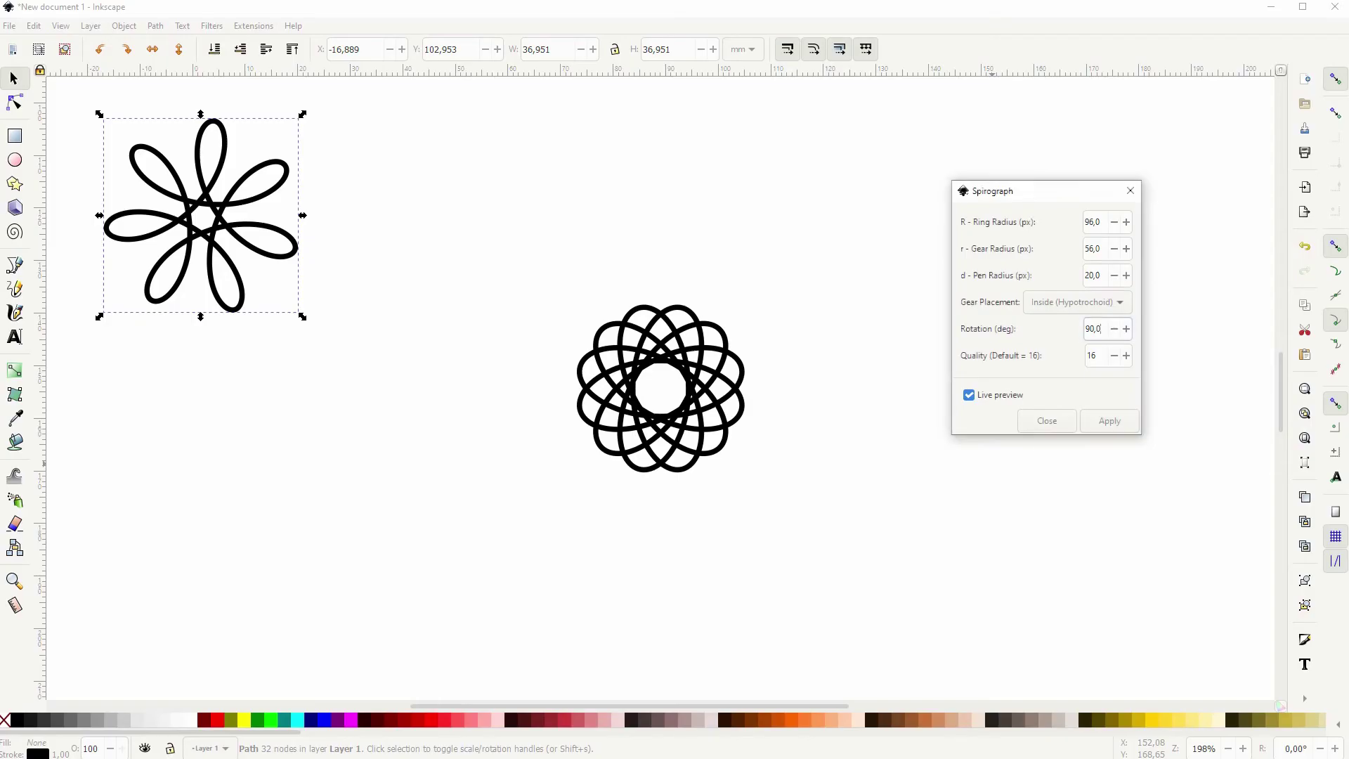
{"action": "double_click", "coordinate": [1093, 222]}
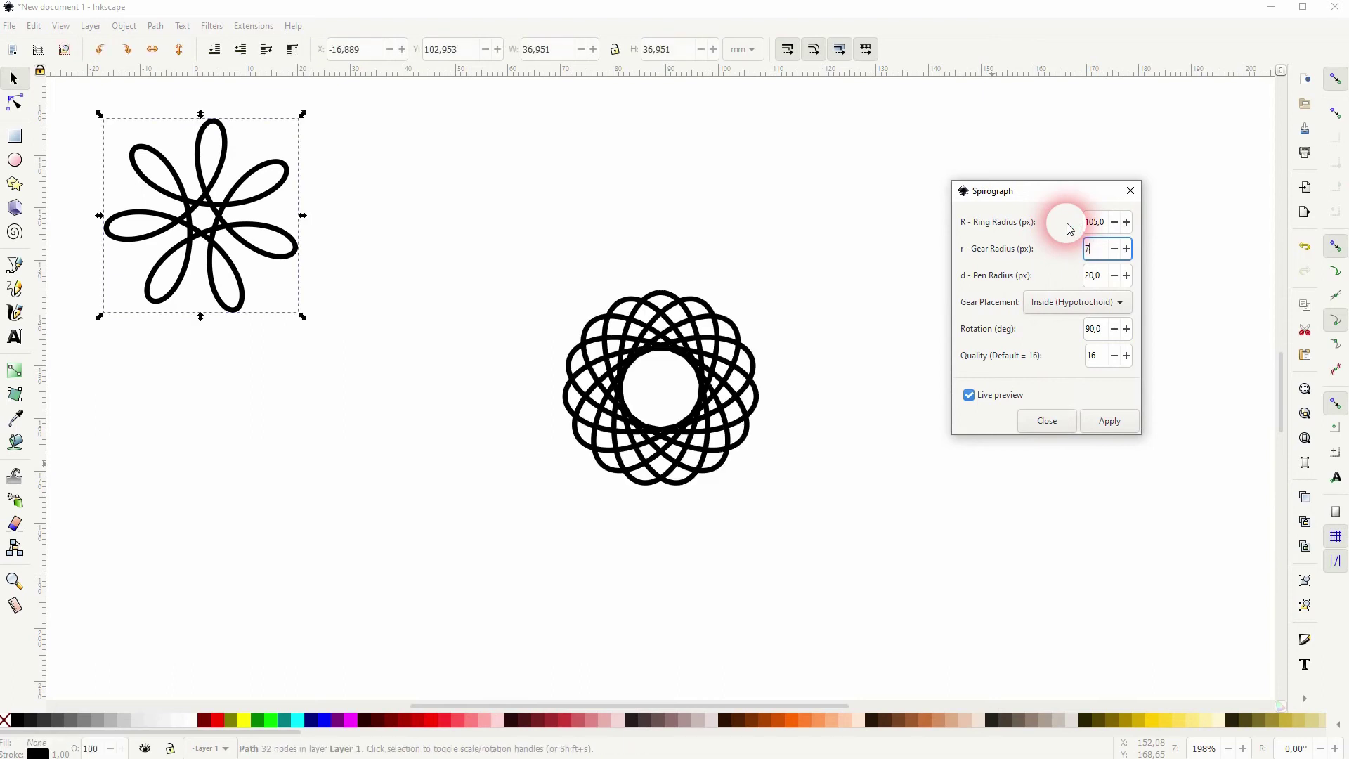
{"action": "type", "text": "5"}
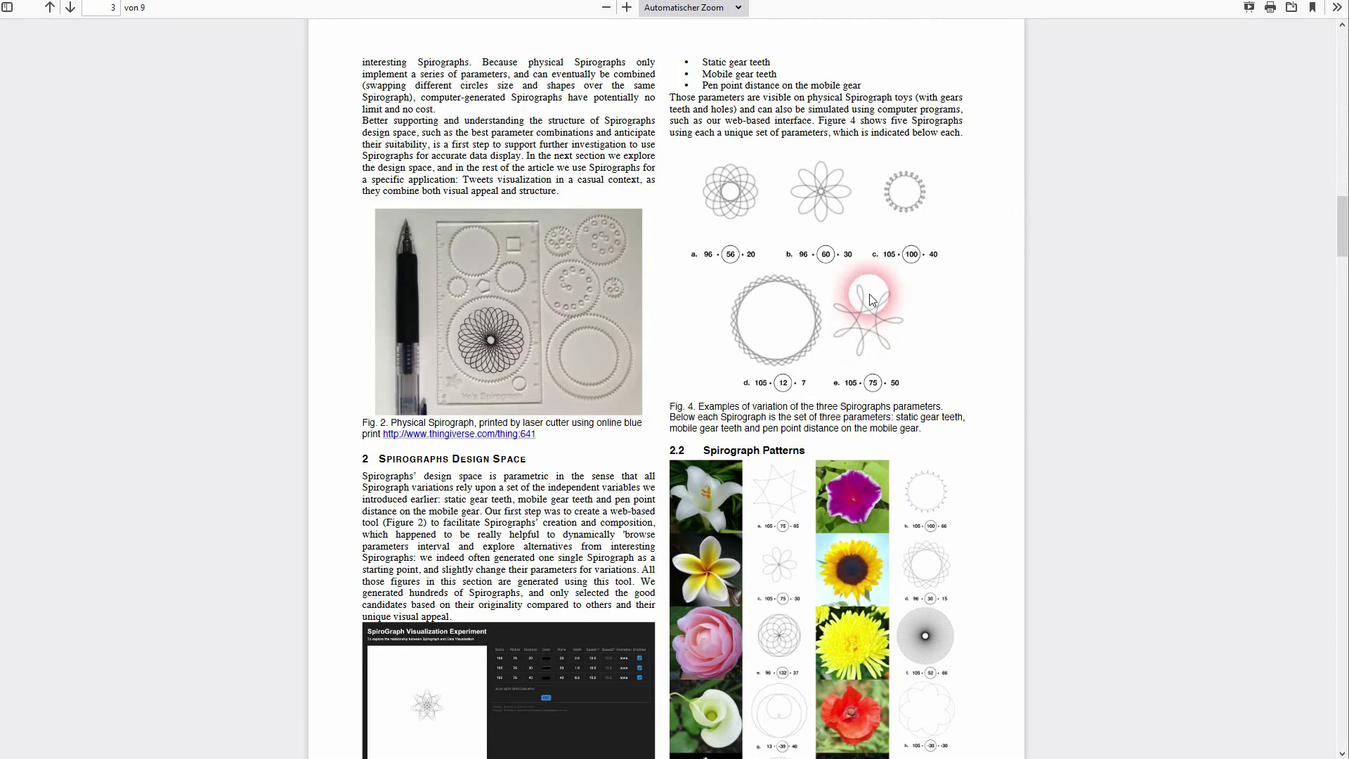
Step: Scroll the PDF past Figs. 5–8 to page 5's decoration table and Figs. 9–10
{"action": "scroll", "coordinate": [1131, 352], "scroll_direction": "down", "scroll_amount": 4}
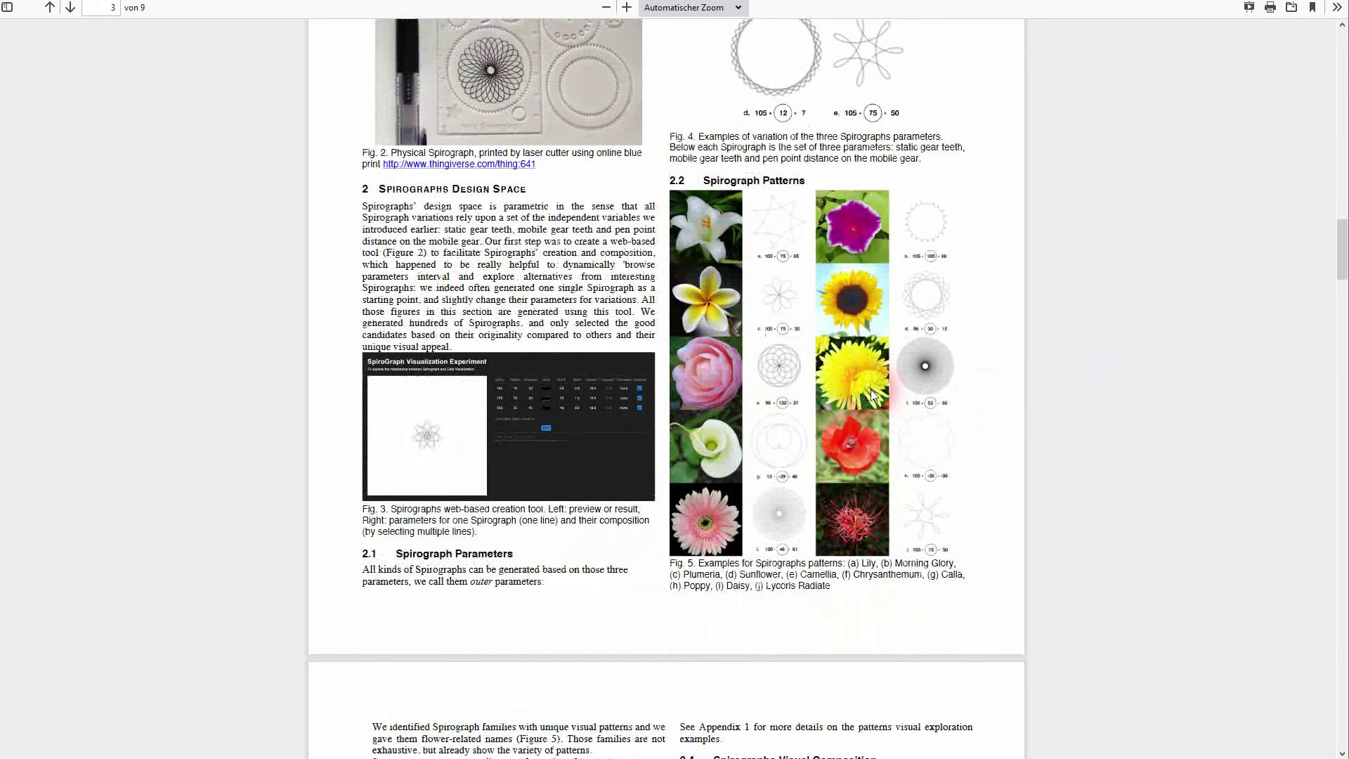
{"action": "scroll", "coordinate": [913, 422], "scroll_direction": "down", "scroll_amount": 10}
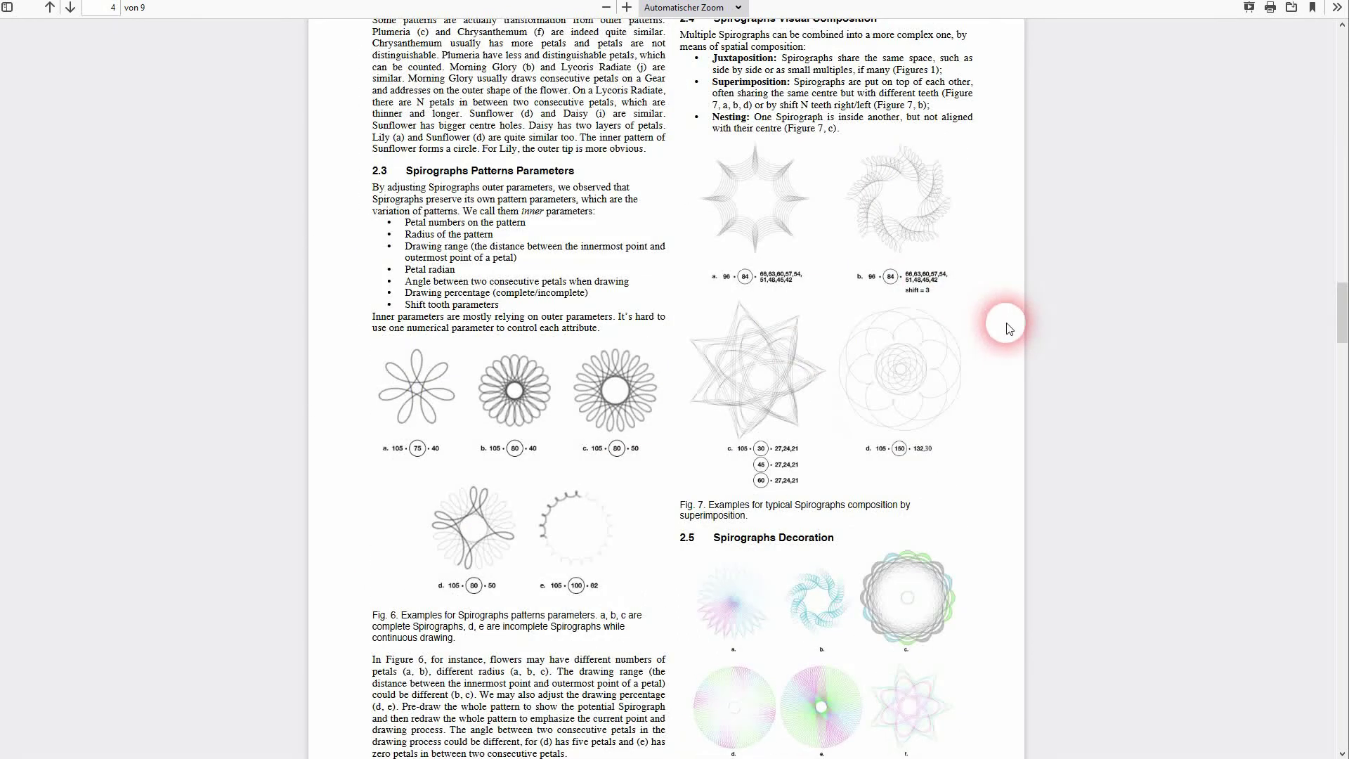
{"action": "scroll", "coordinate": [1009, 329], "scroll_direction": "down", "scroll_amount": 3}
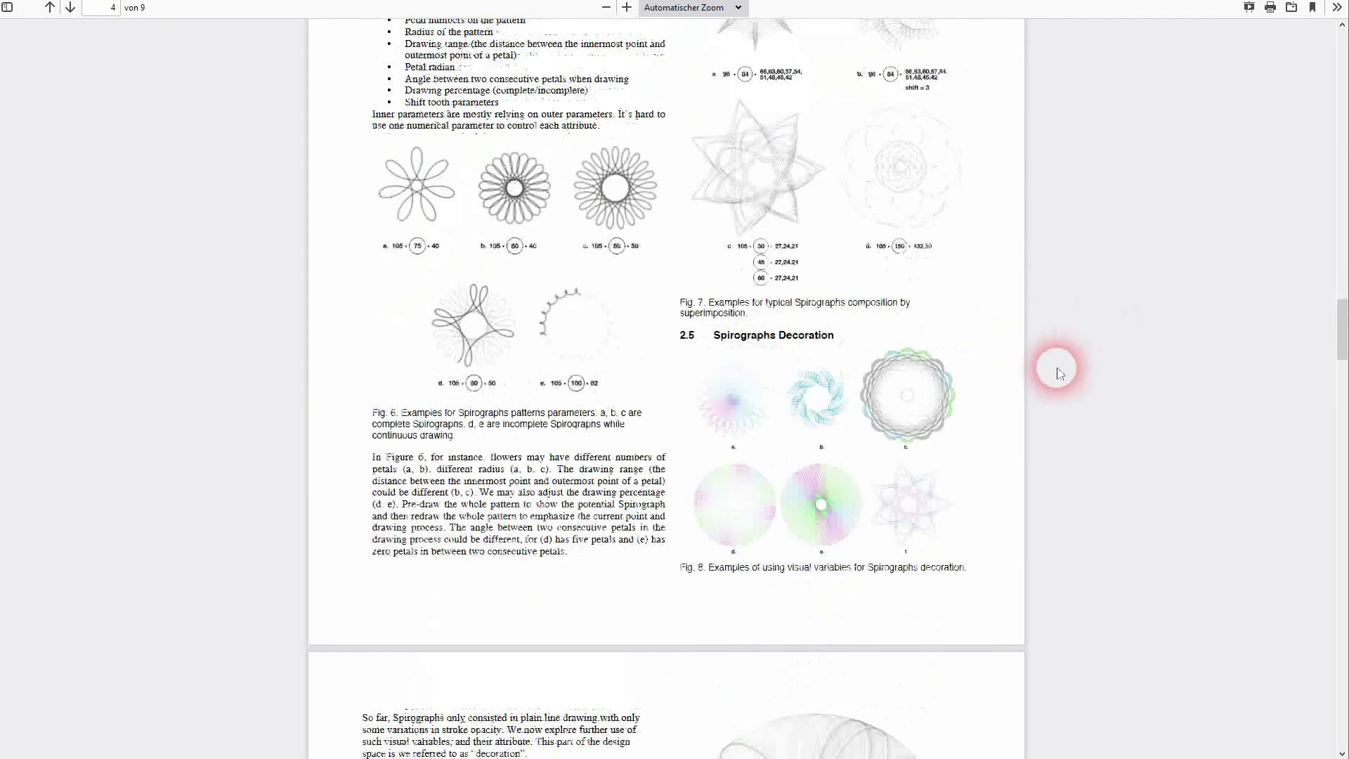
{"action": "scroll", "coordinate": [1017, 409], "scroll_direction": "down", "scroll_amount": 11}
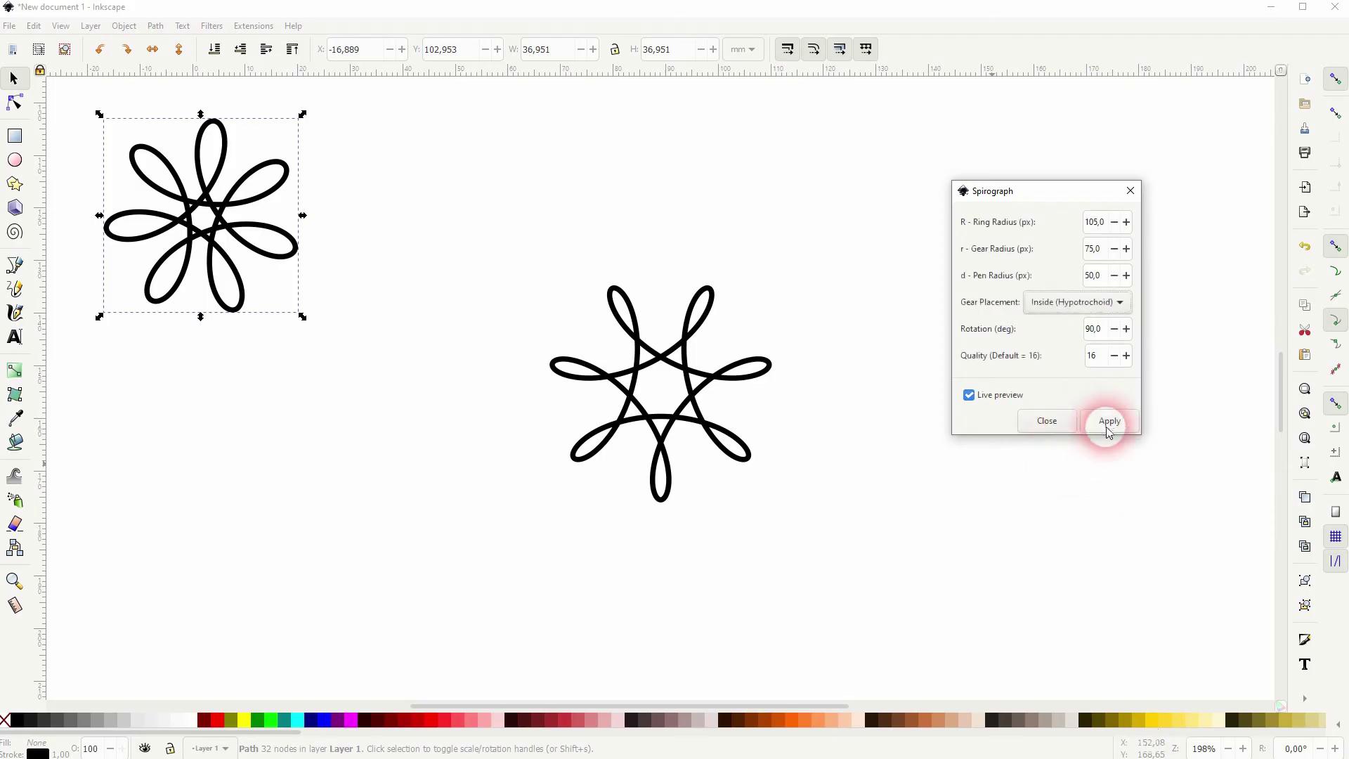
Step: Apply the ring-105 spirograph, close the dialog and select the new shape
{"action": "left_click", "coordinate": [1108, 420]}
{"action": "left_click", "coordinate": [1130, 190]}
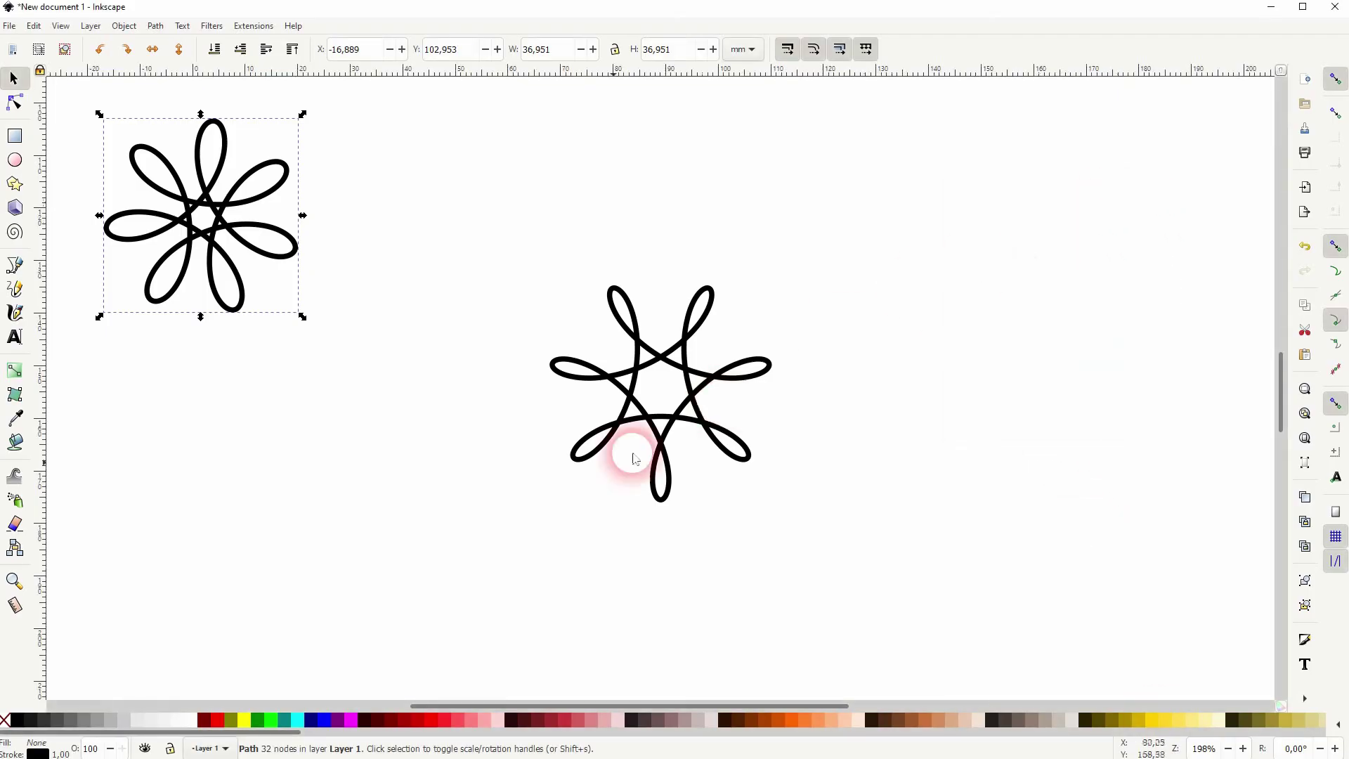
{"action": "left_click", "coordinate": [453, 532]}
{"action": "left_click_drag", "start_coordinate": [453, 532], "coordinate": [784, 271]}
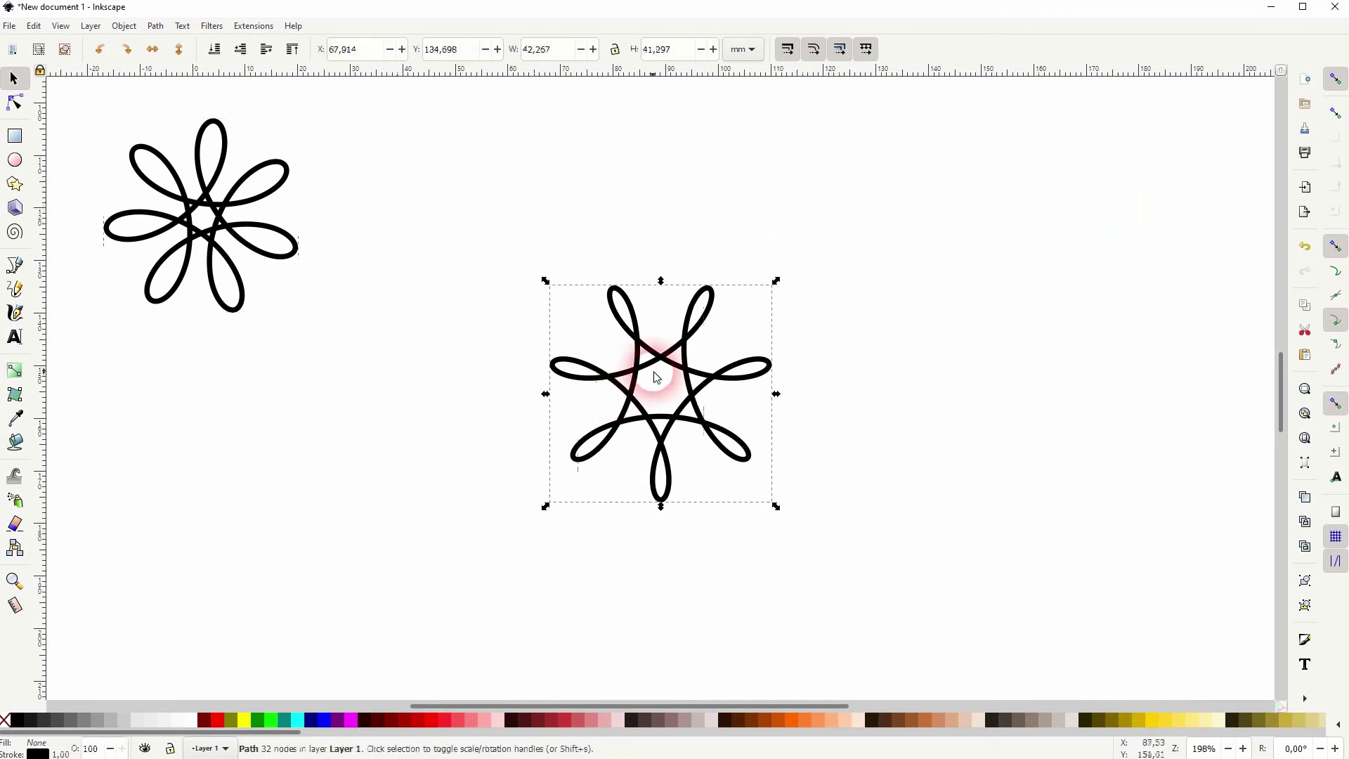
Step: Remove the spirograph's fill and give it a blue outline
{"action": "left_click", "coordinate": [207, 731]}
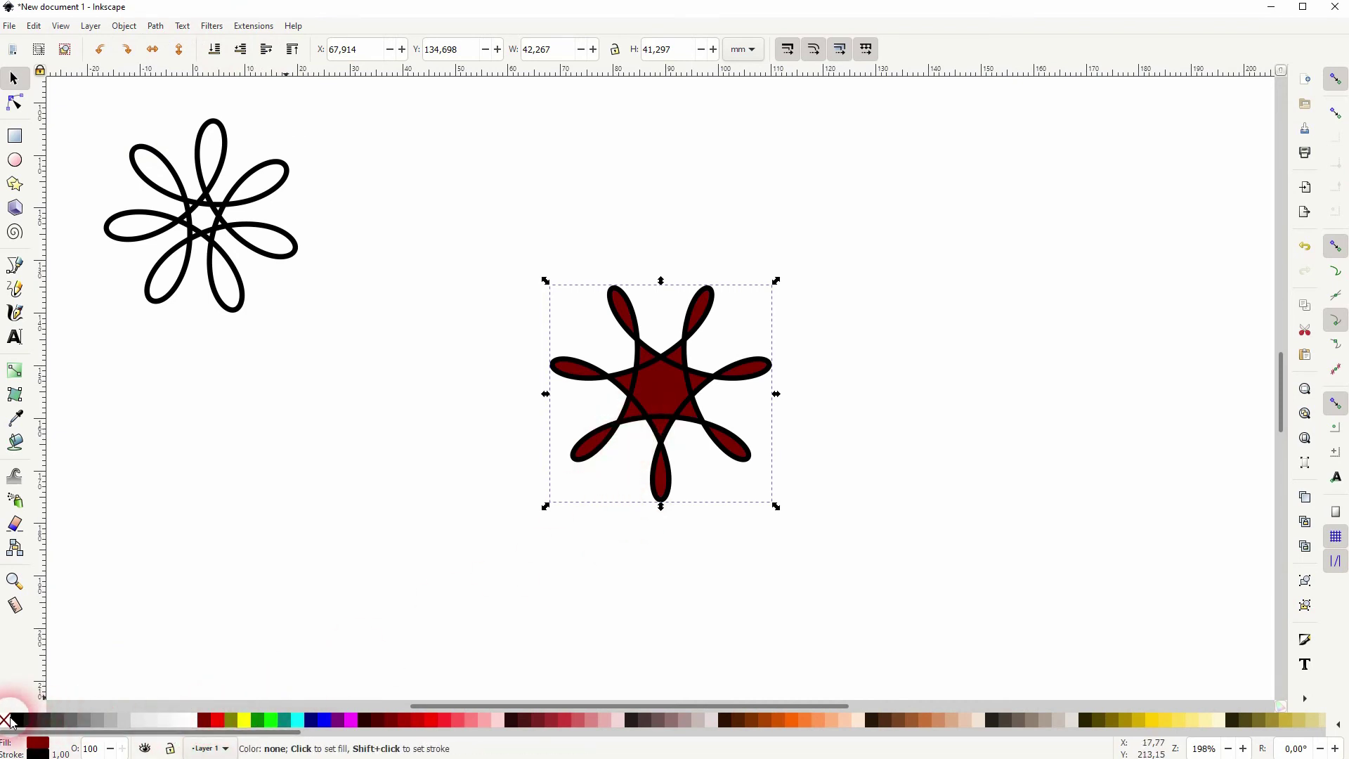
{"action": "left_click", "coordinate": [5, 720]}
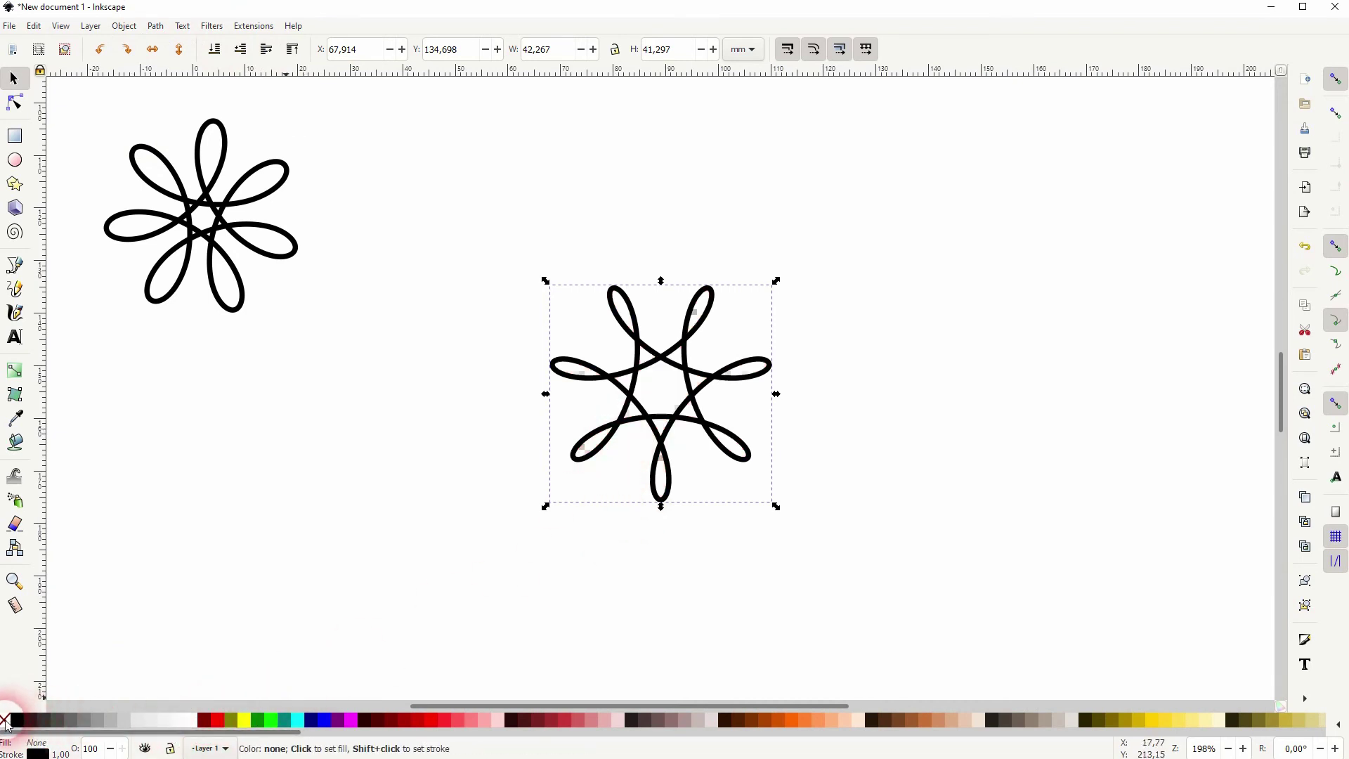
{"action": "left_click", "coordinate": [224, 720], "text": "shift"}
{"action": "left_click", "coordinate": [329, 720], "text": "shift"}
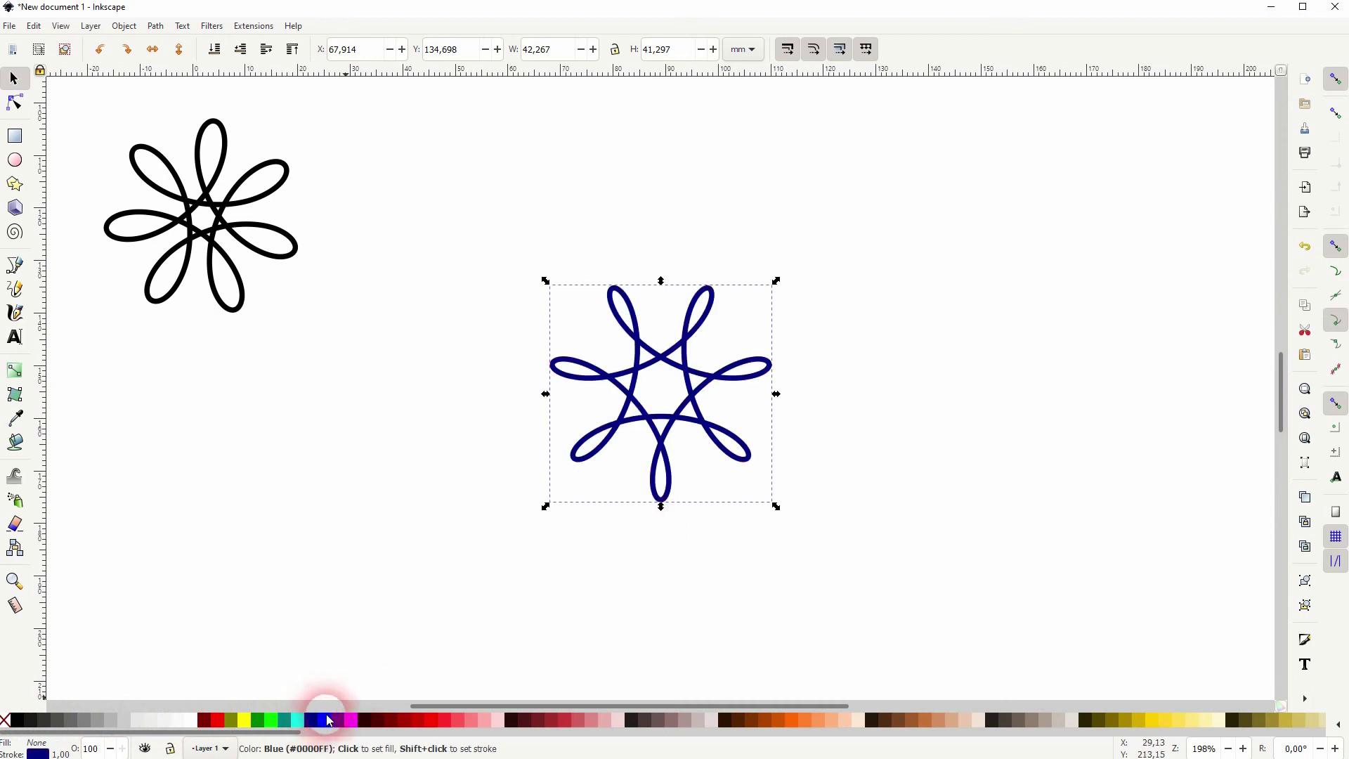
Step: In Fill and Stroke, set stroke width to 2 and paint the outline with a radial gradient
{"action": "left_click", "coordinate": [124, 26]}
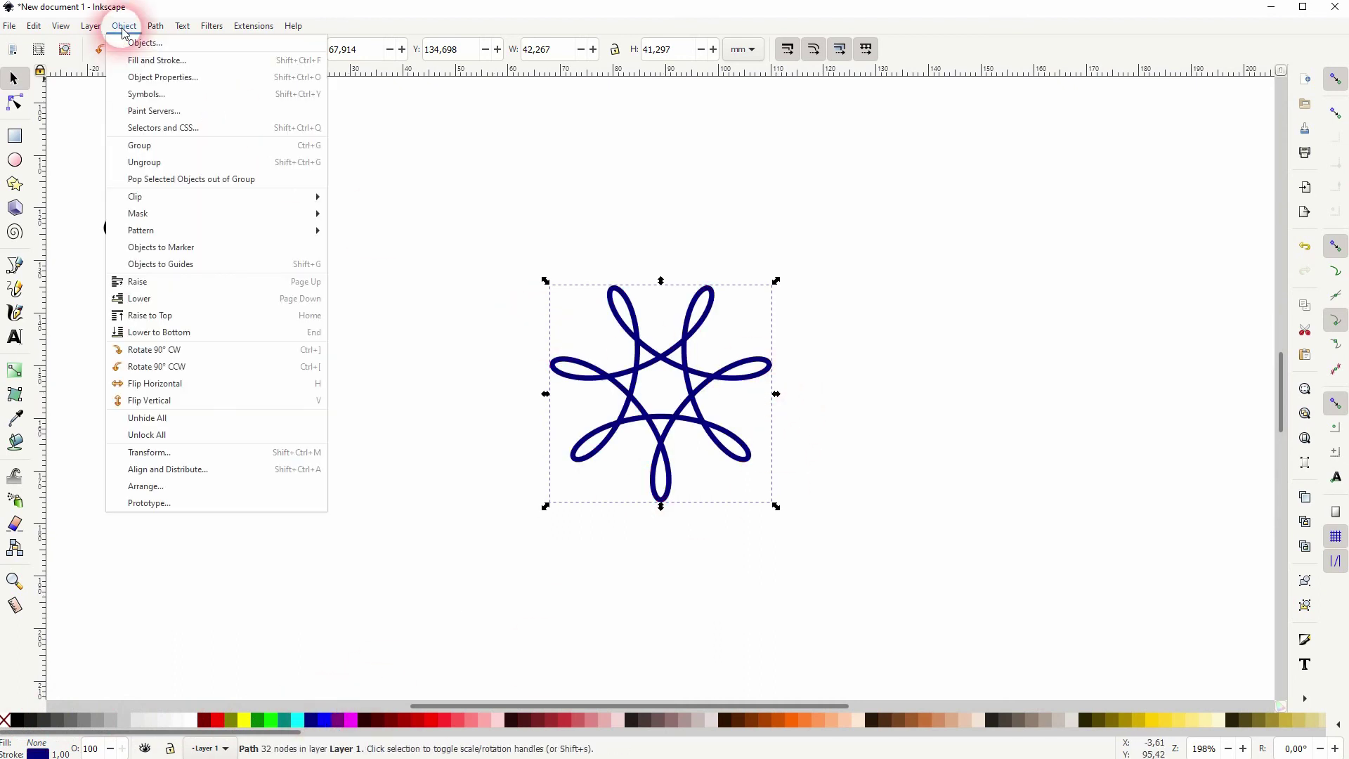
{"action": "left_click", "coordinate": [157, 60]}
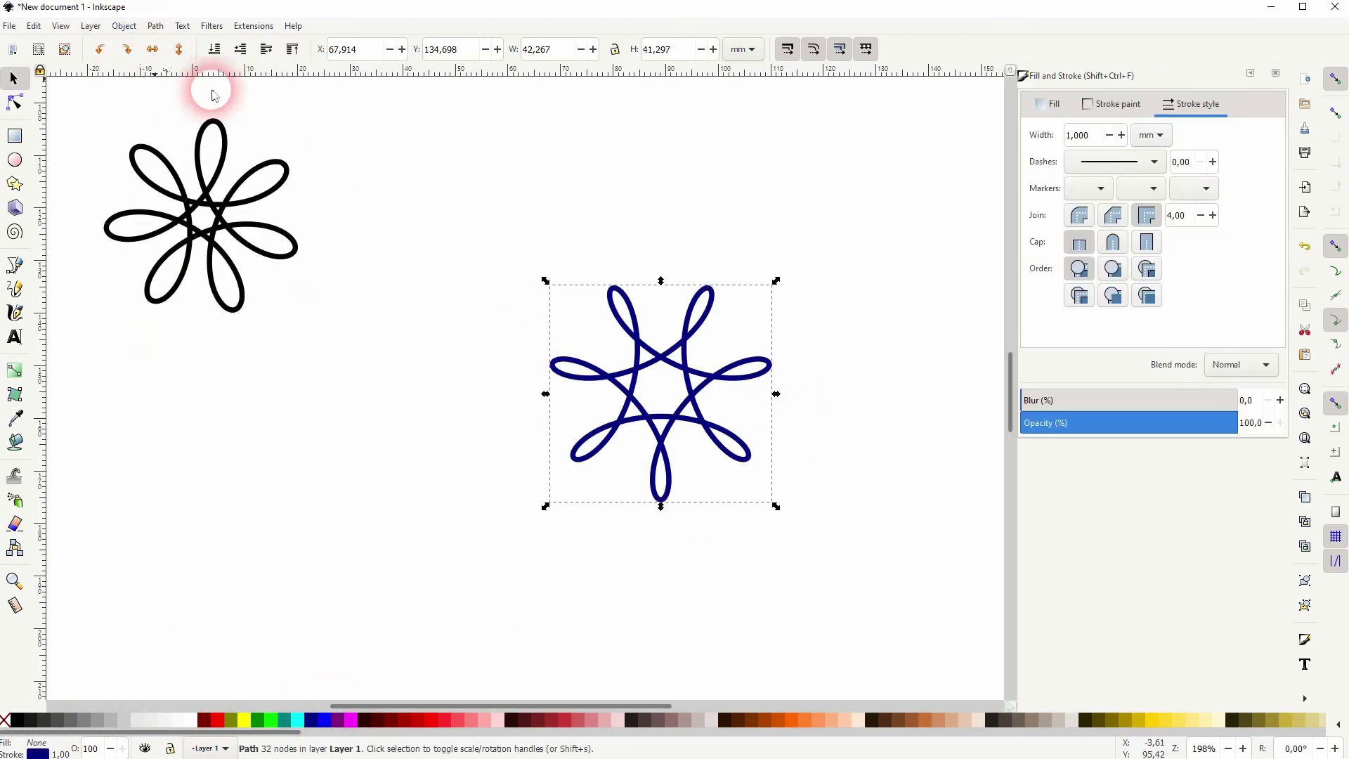
{"action": "left_click", "coordinate": [1104, 109]}
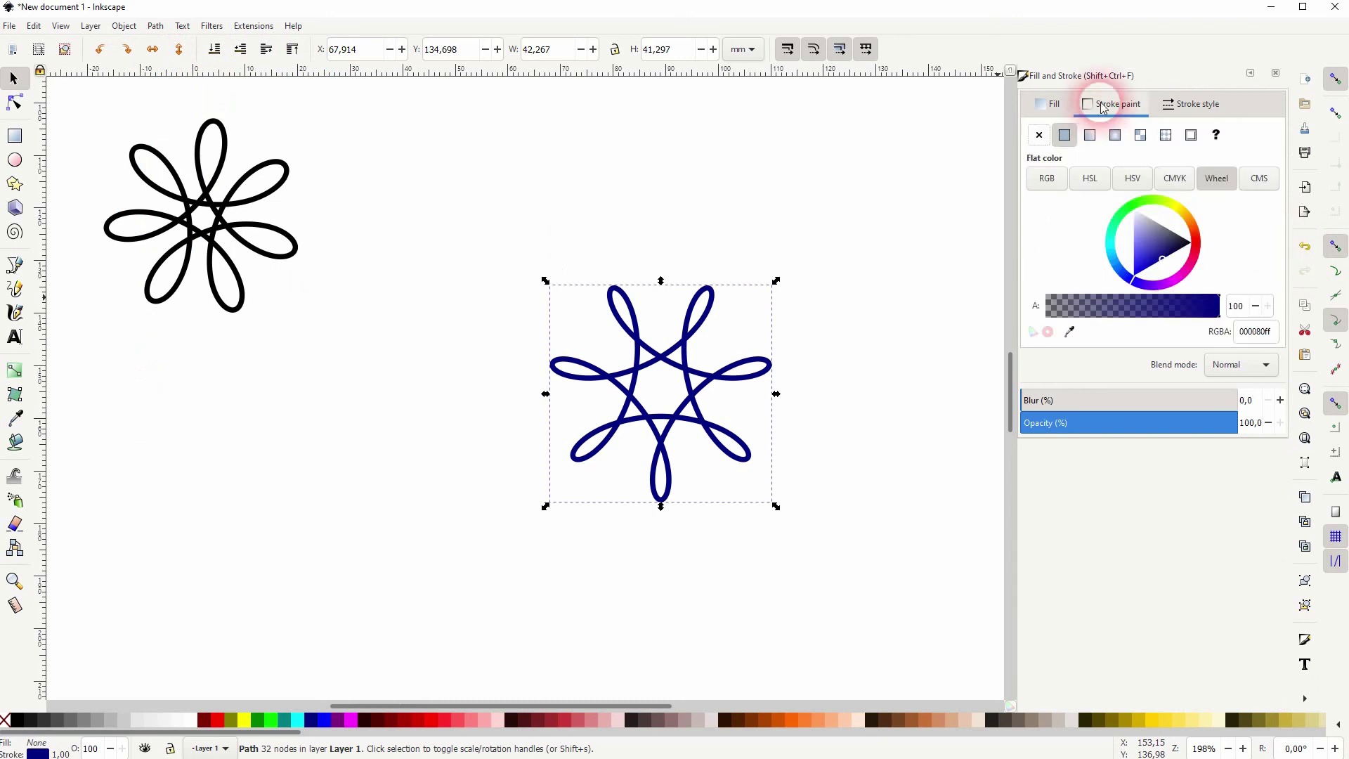
{"action": "left_click", "coordinate": [1219, 107]}
{"action": "double_click", "coordinate": [1085, 135]}
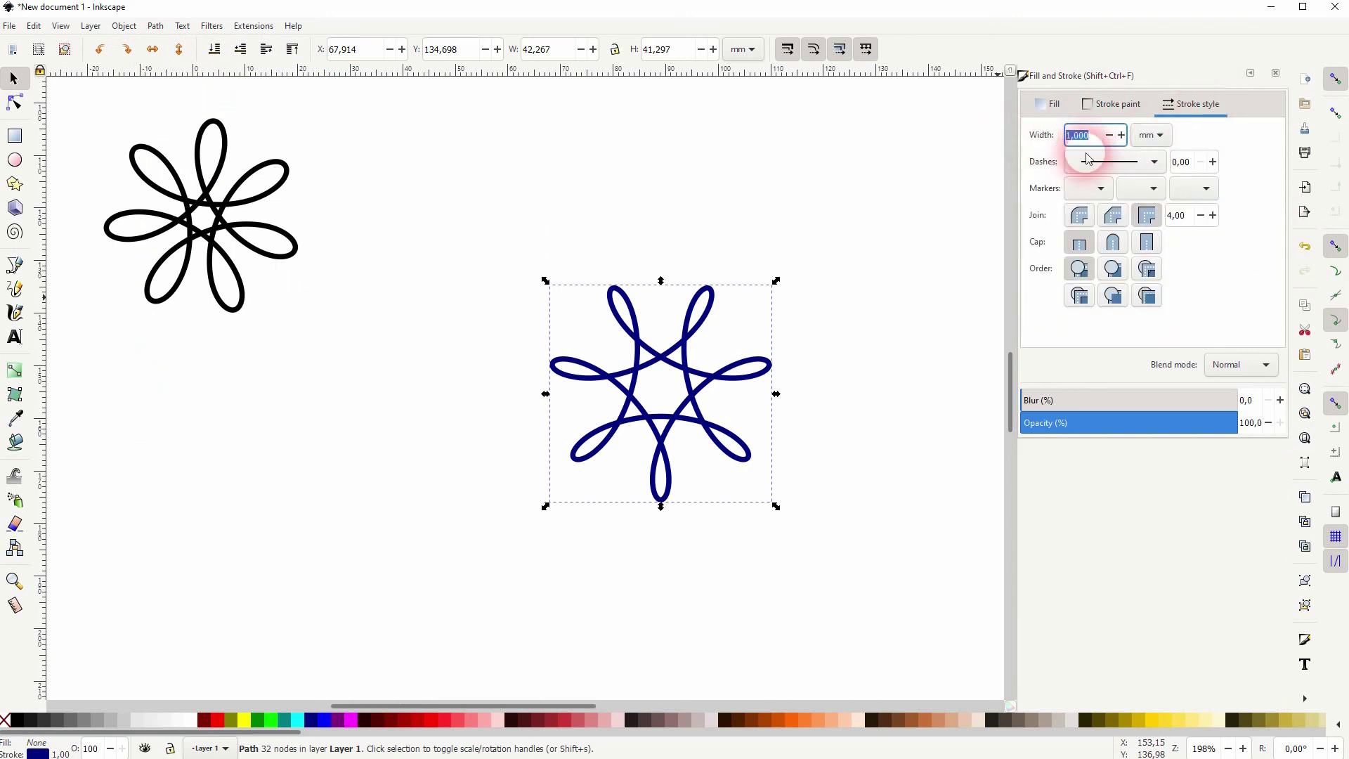
{"action": "type", "text": "10"}
{"action": "left_click", "coordinate": [1113, 105]}
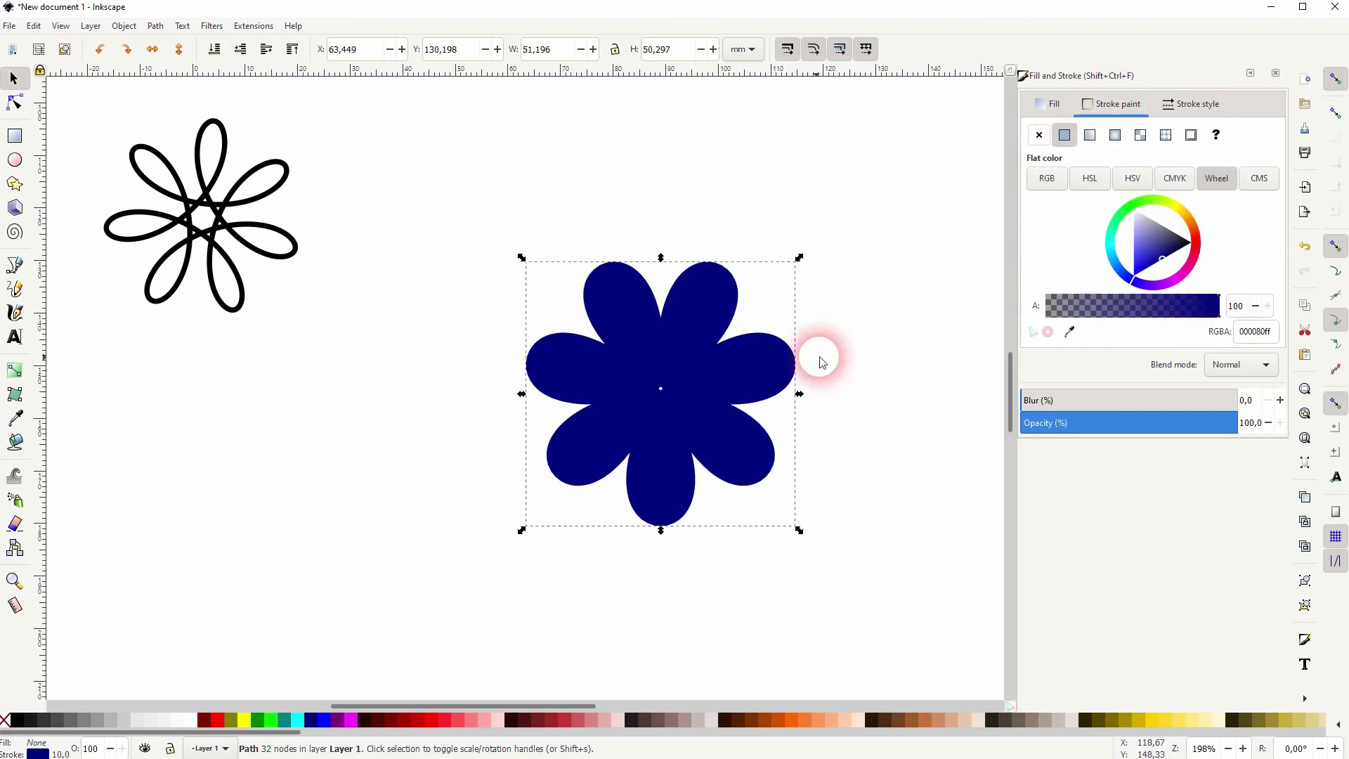
{"action": "left_click", "coordinate": [1198, 104]}
{"action": "double_click", "coordinate": [1085, 136]}
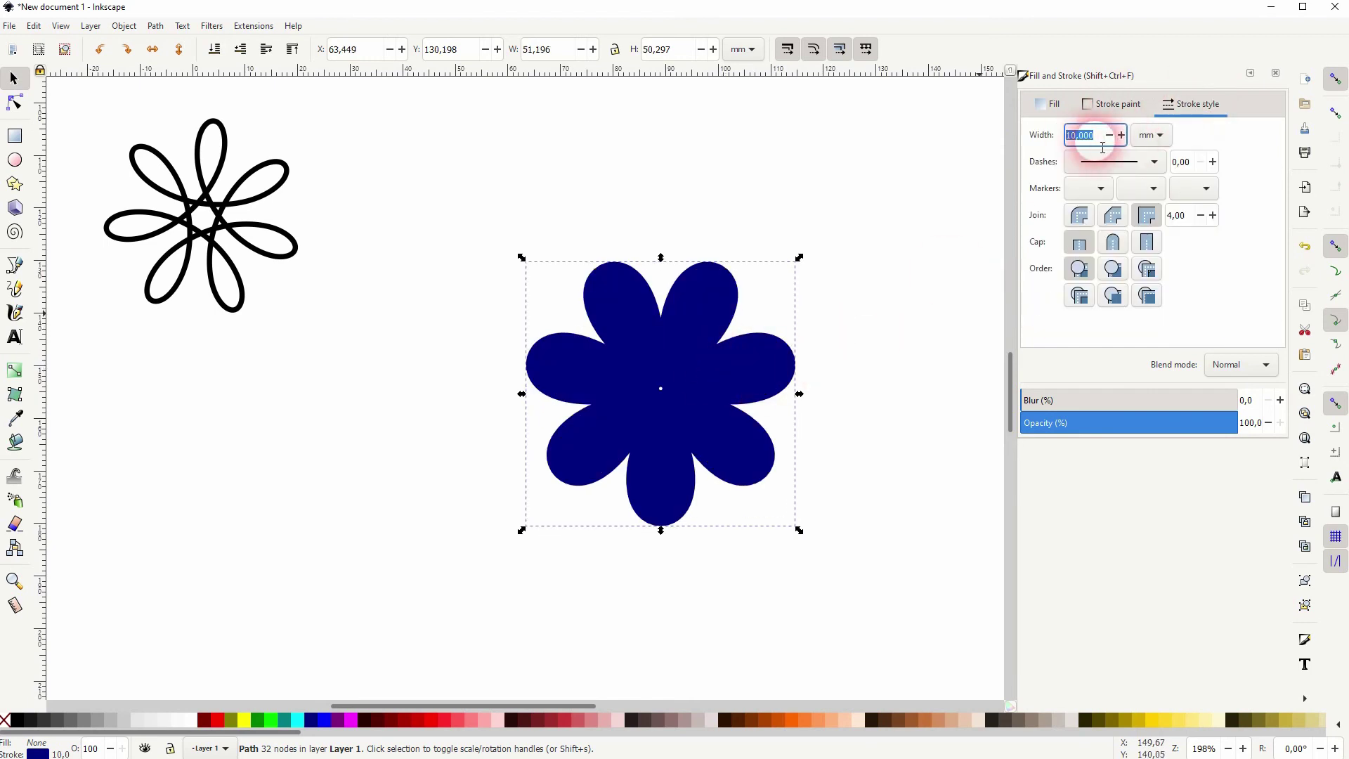
{"action": "type", "text": "2"}
{"action": "left_click", "coordinate": [1122, 103]}
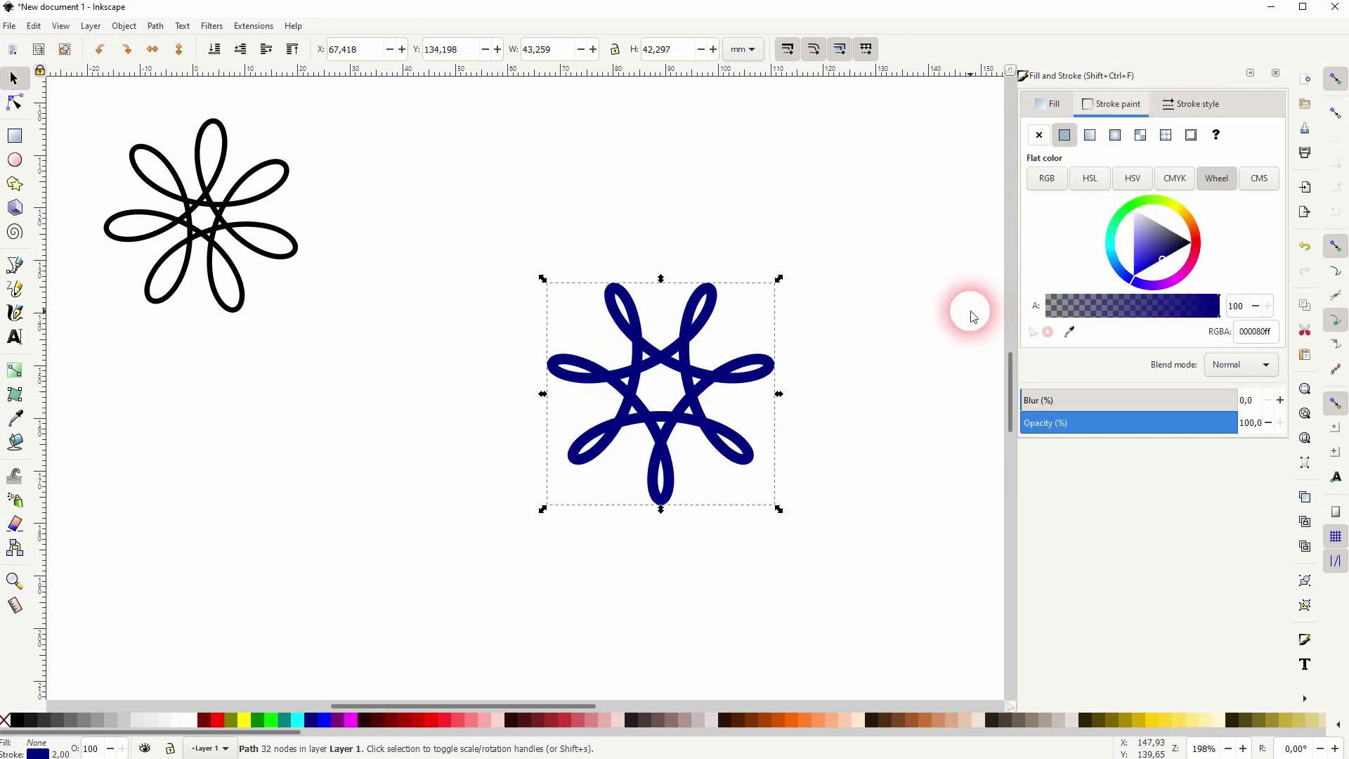
{"action": "left_click", "coordinate": [1089, 135]}
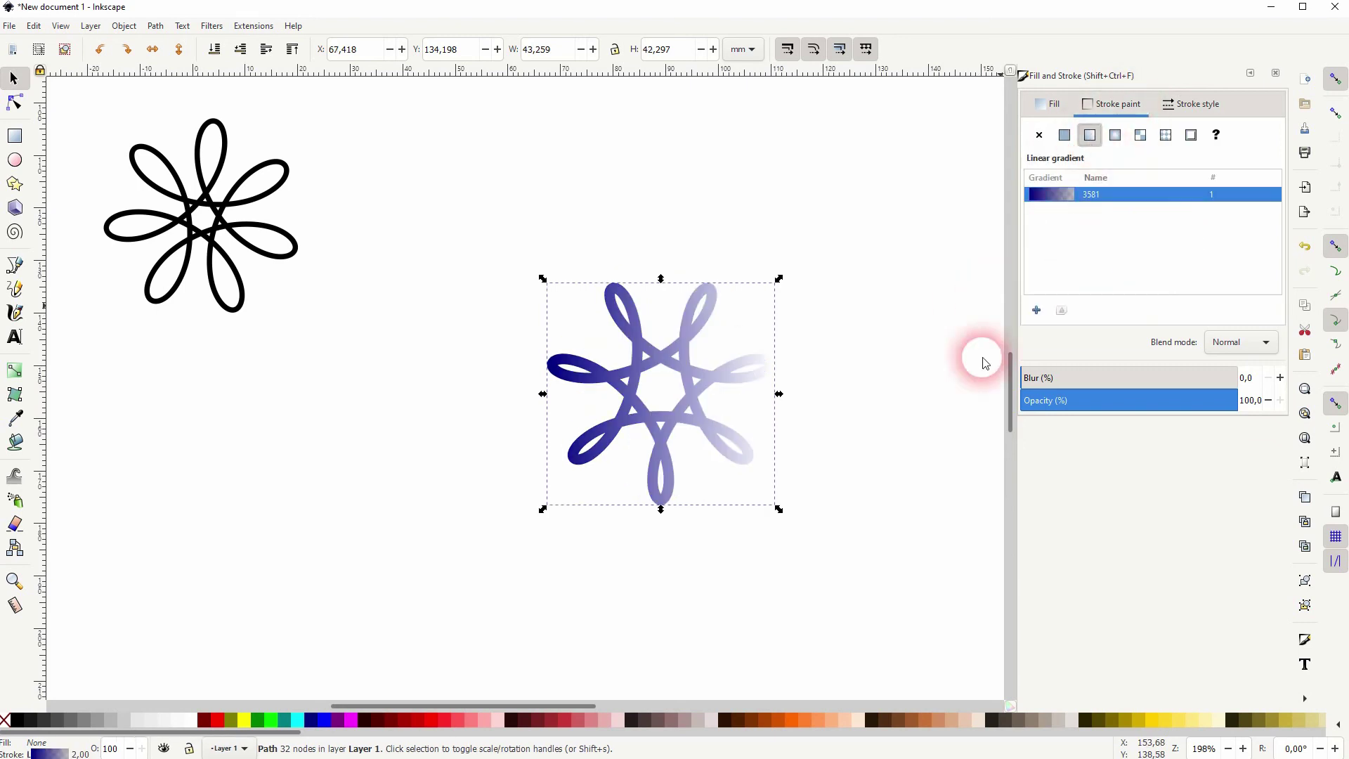
{"action": "left_click", "coordinate": [1115, 135]}
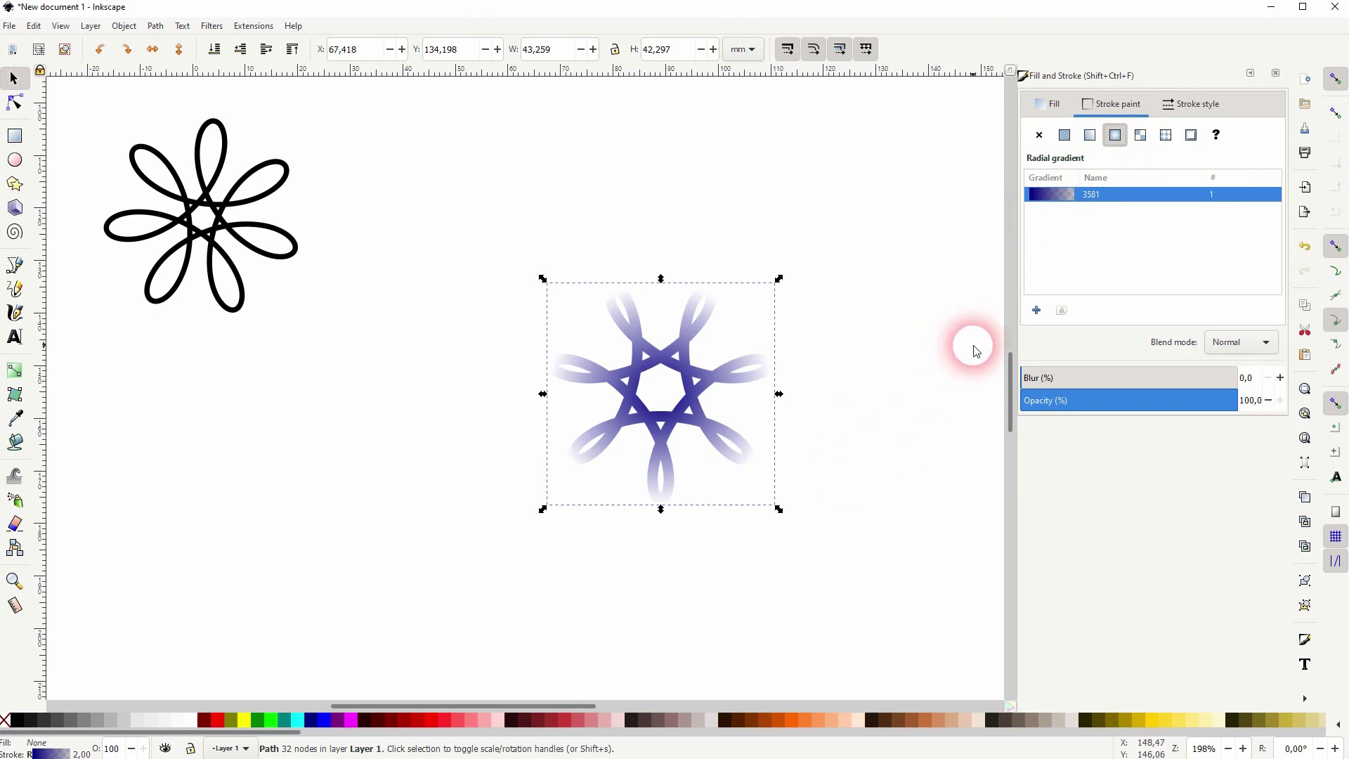
Step: Fill the central spirograph with flat dark purple (460080ff) and deselect it
{"action": "left_click", "coordinate": [1049, 104]}
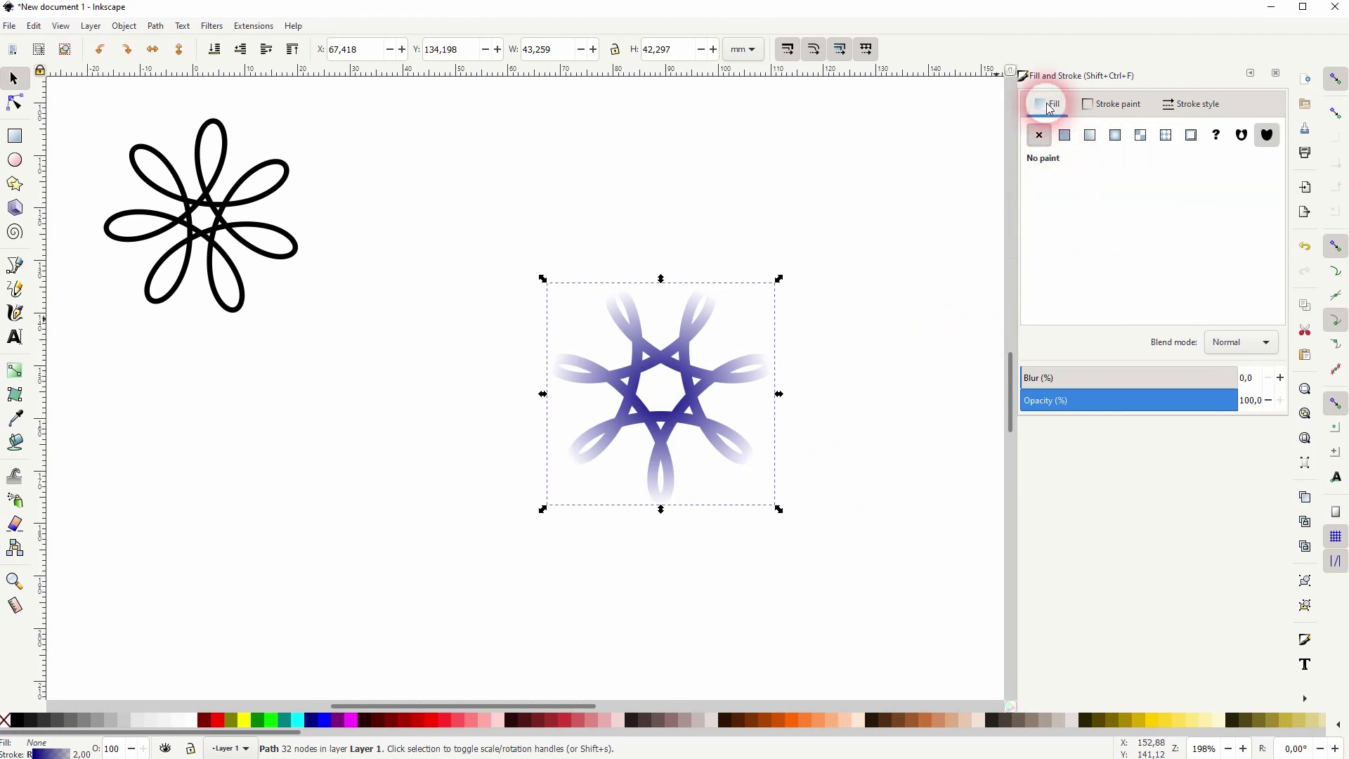
{"action": "left_click", "coordinate": [1066, 135]}
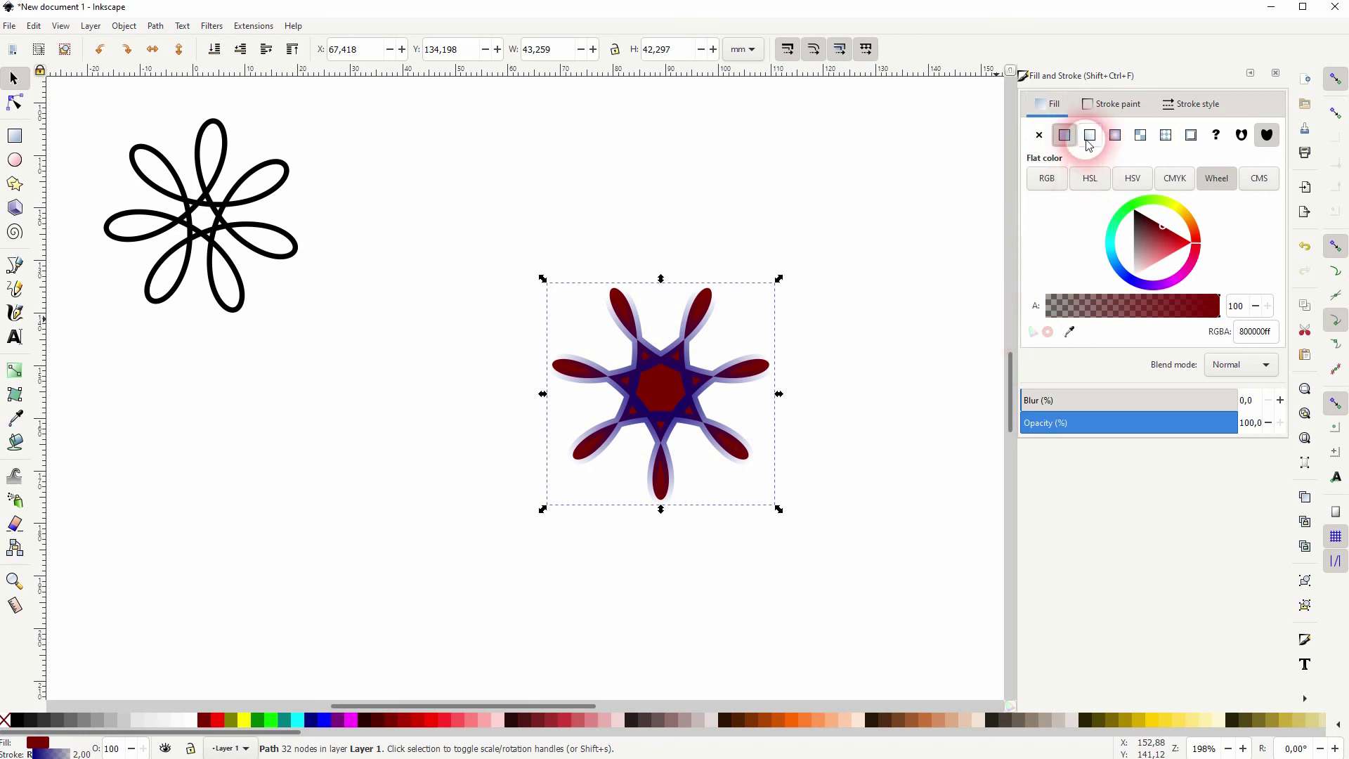
{"action": "left_click_drag", "start_coordinate": [1200, 246], "coordinate": [1166, 303]}
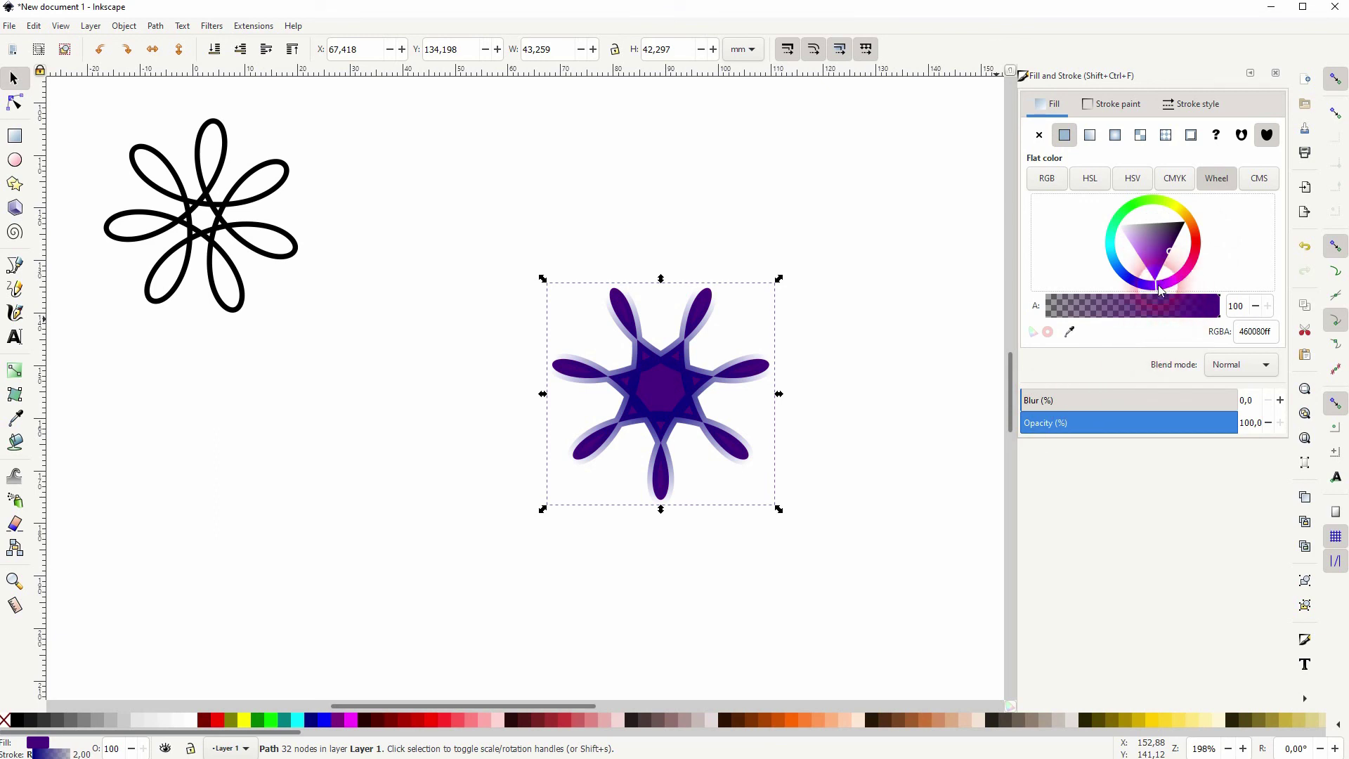
{"action": "left_click", "coordinate": [837, 587]}
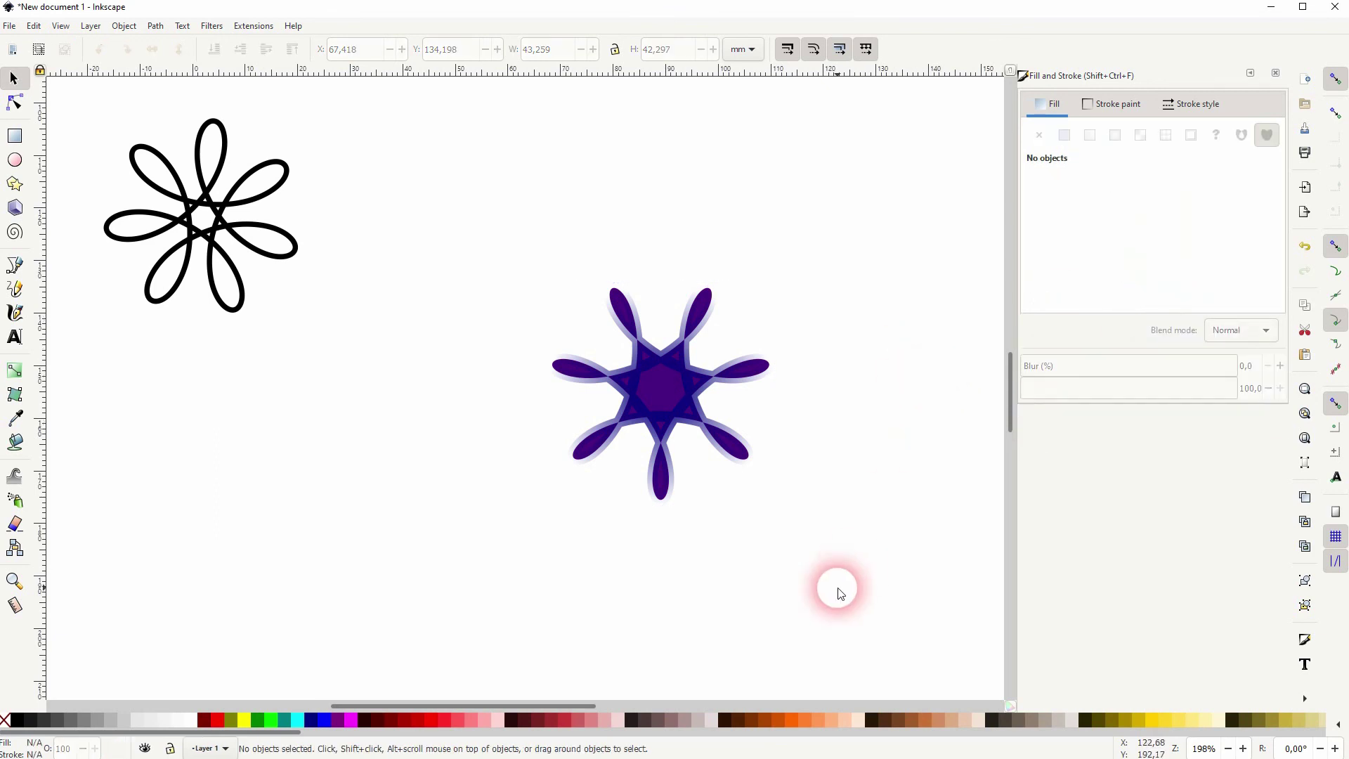